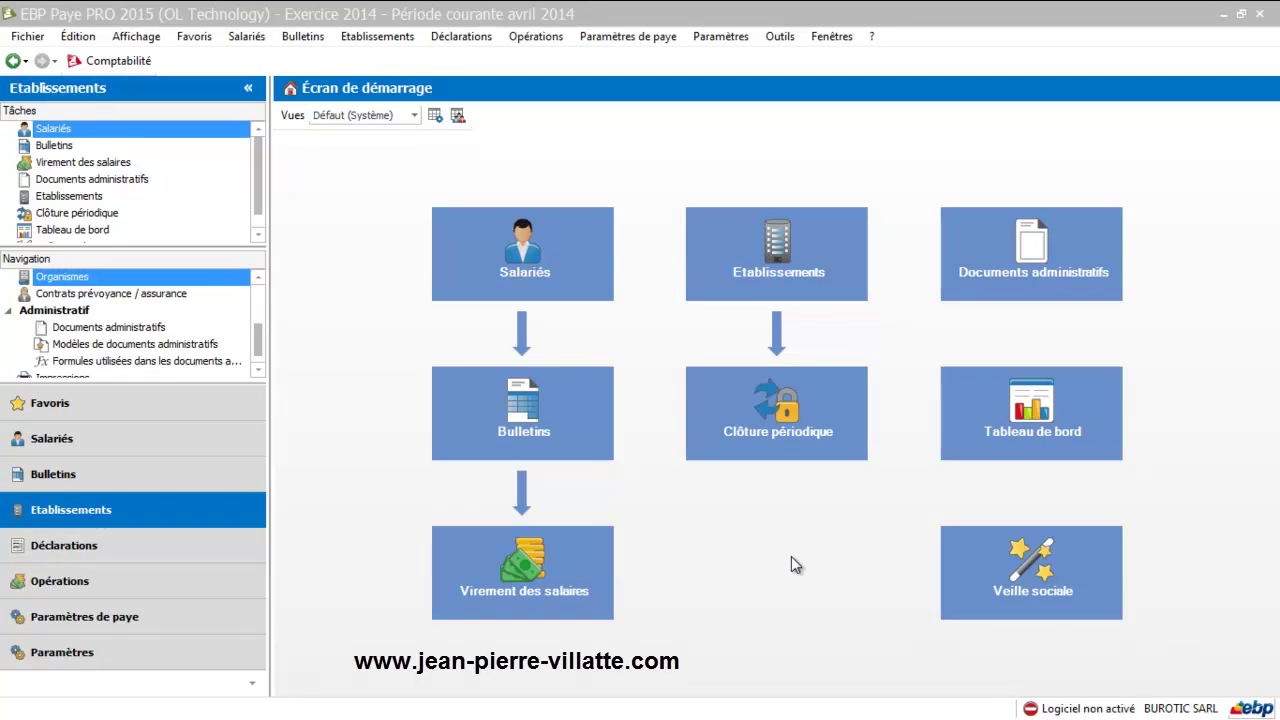
Open the main establishment's record from the Déclarant section of the company information.
click(201, 667)
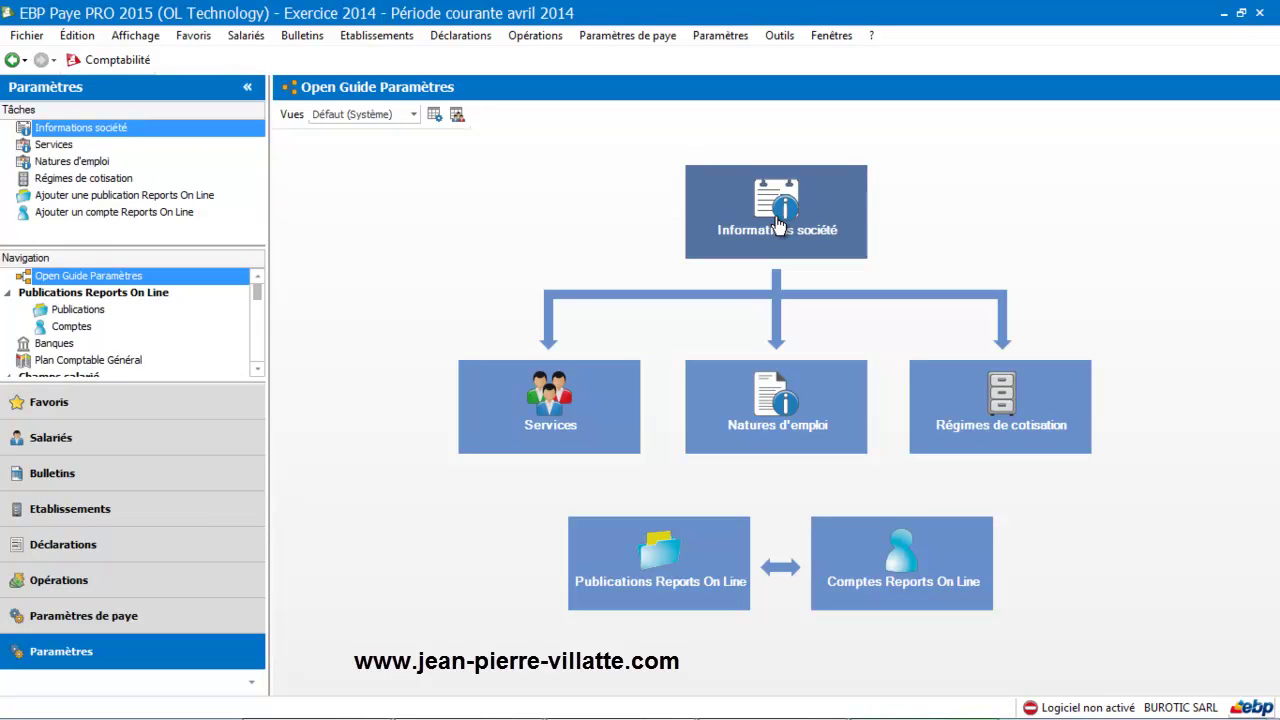
click(778, 224)
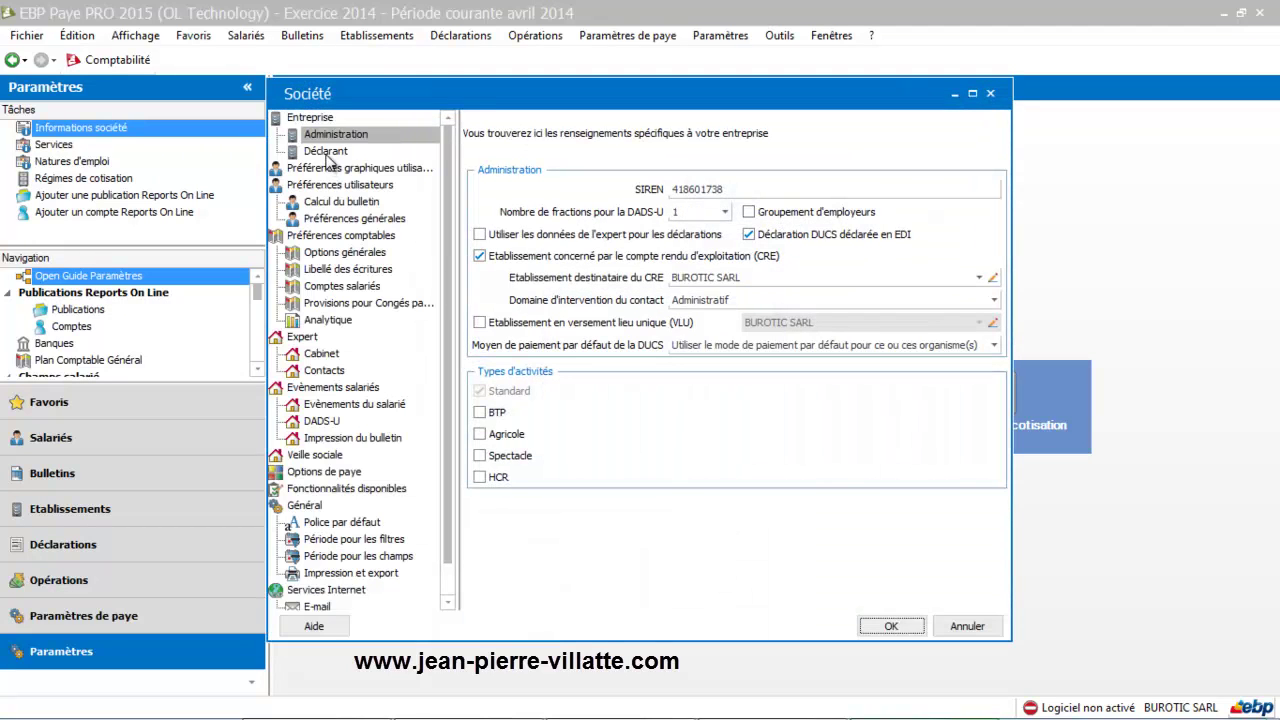
click(327, 153)
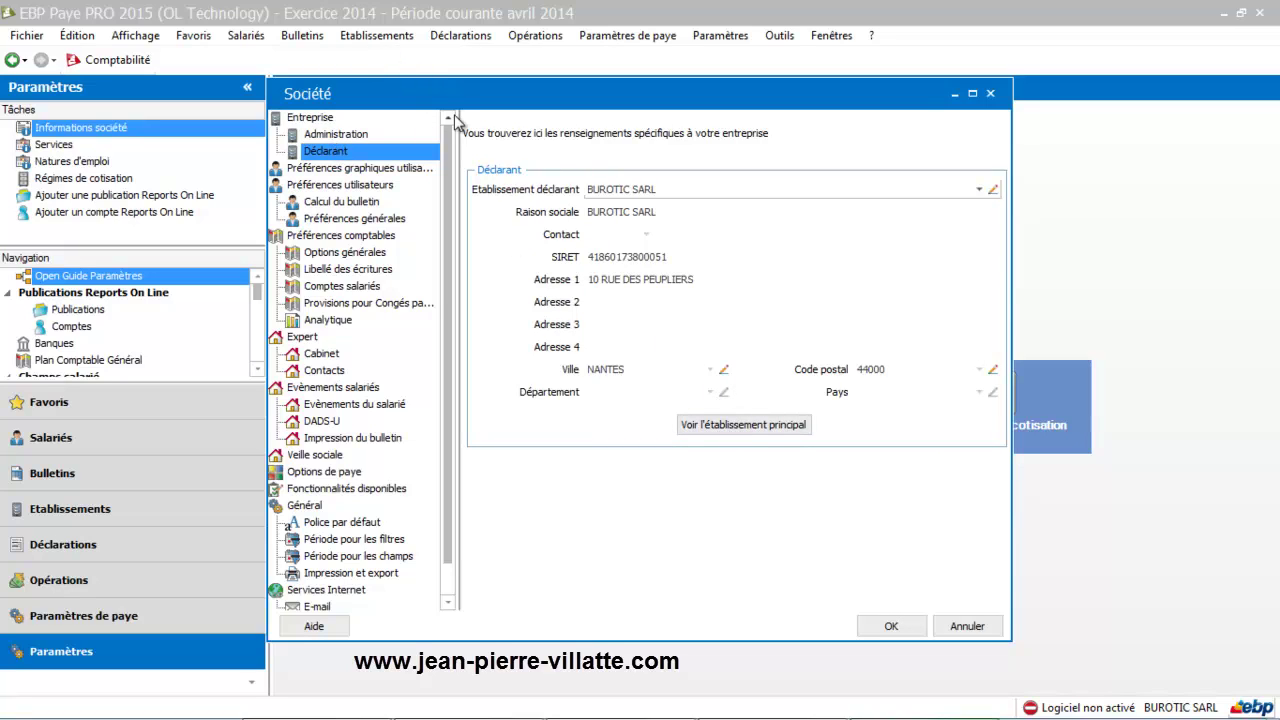
click(765, 424)
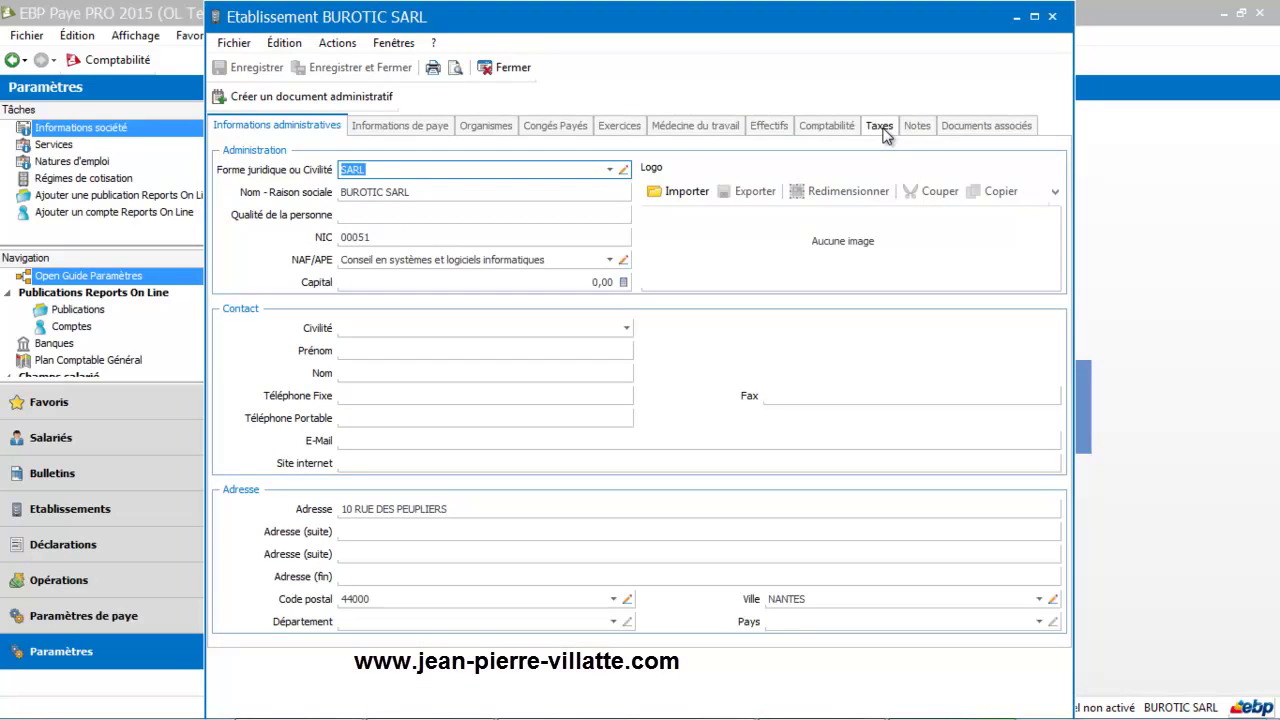
Make the establishment liable for the taxe sur les salaires for exercice 2014, save and close its record, and validate the company information.
click(884, 132)
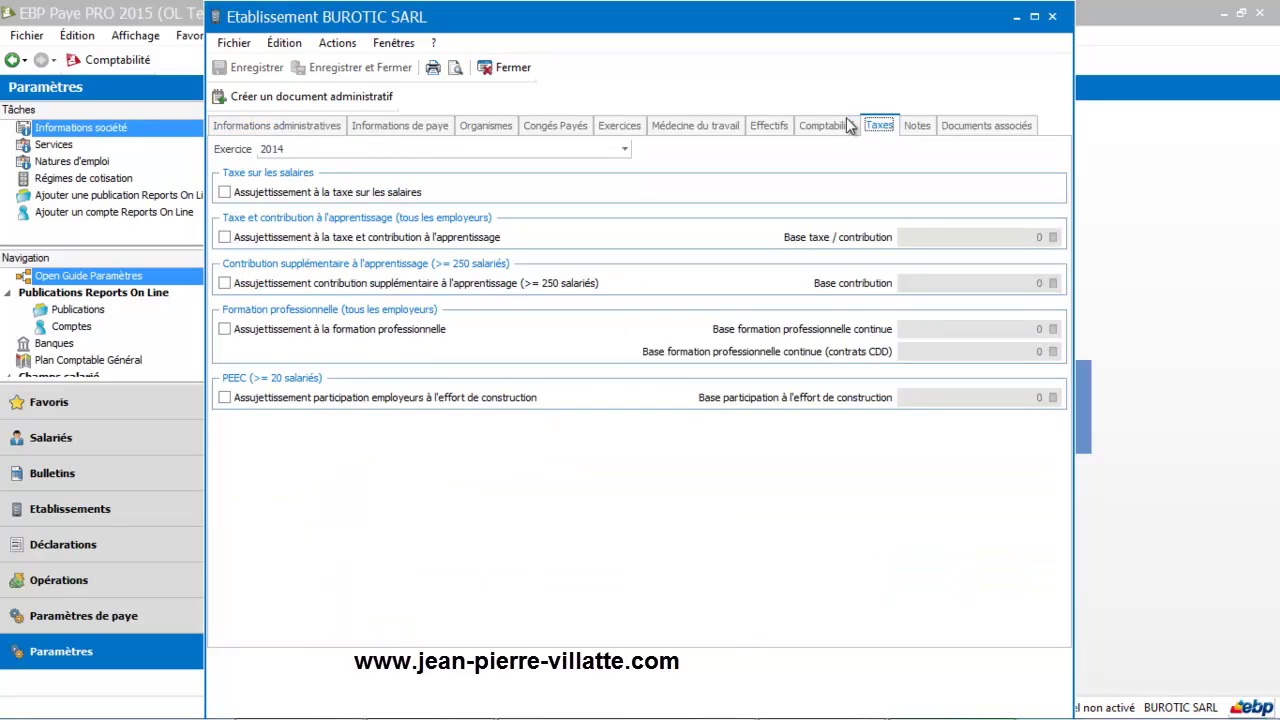
click(225, 193)
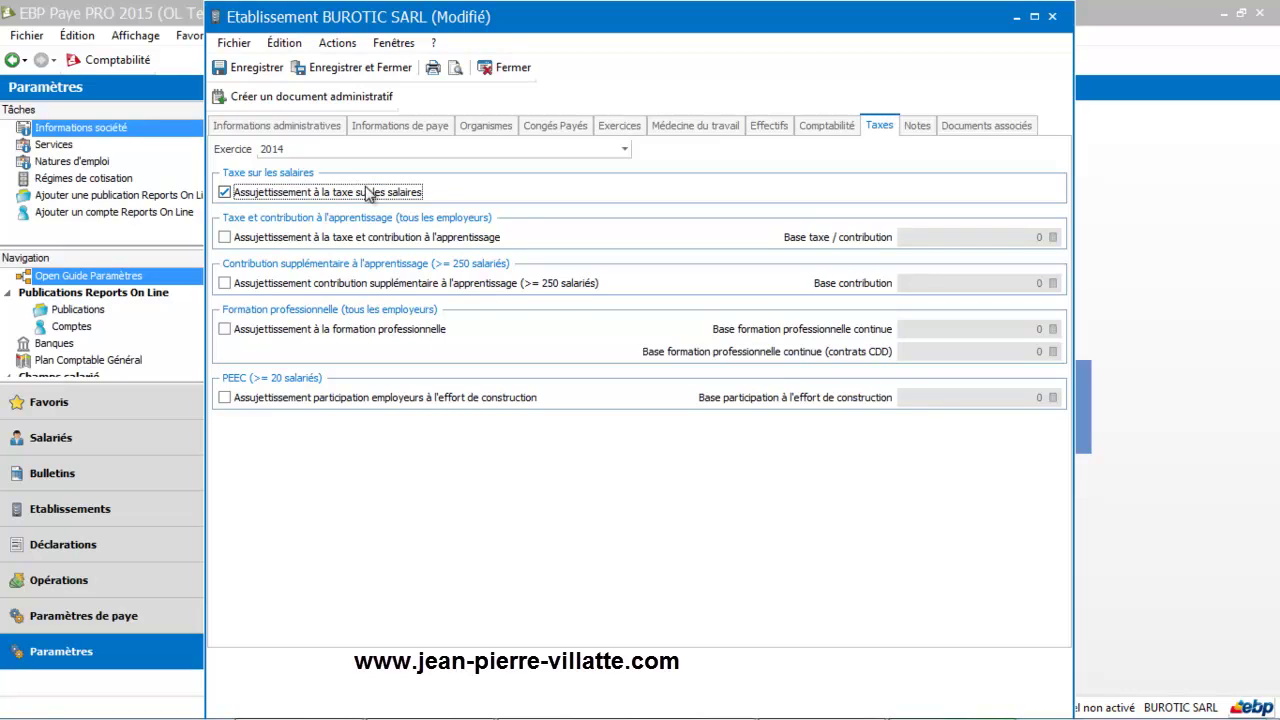
click(268, 75)
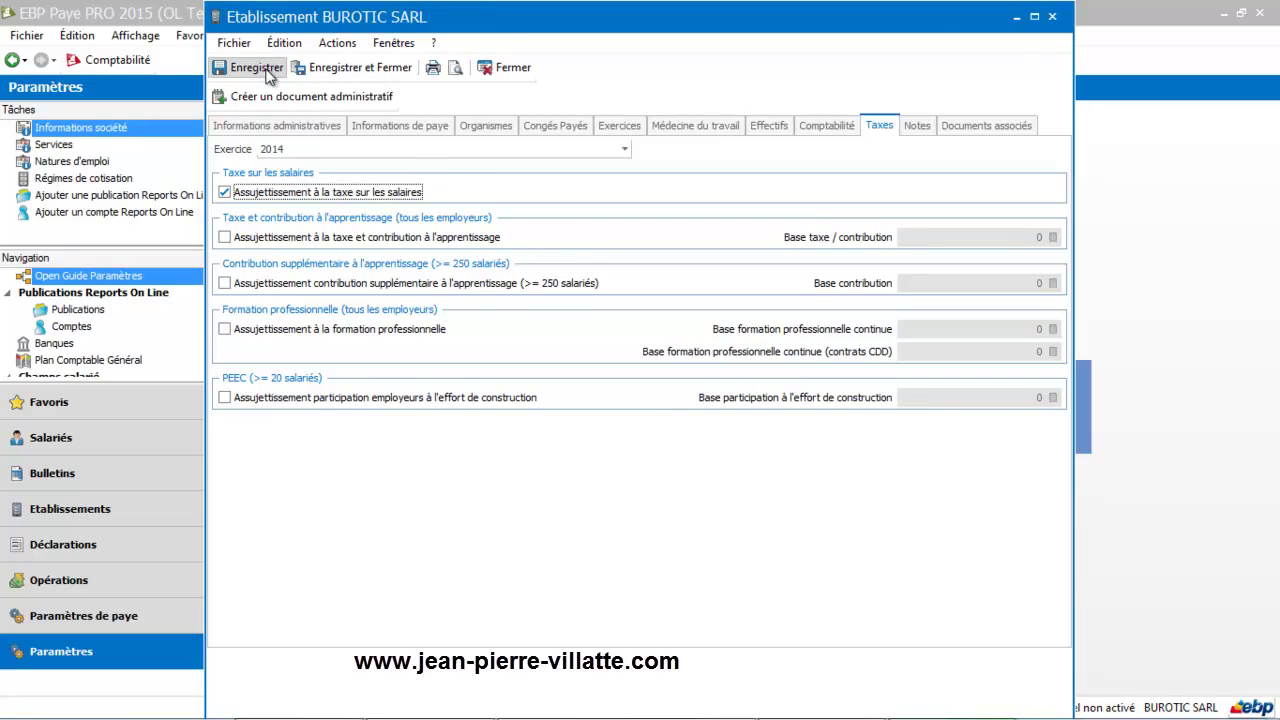
click(513, 68)
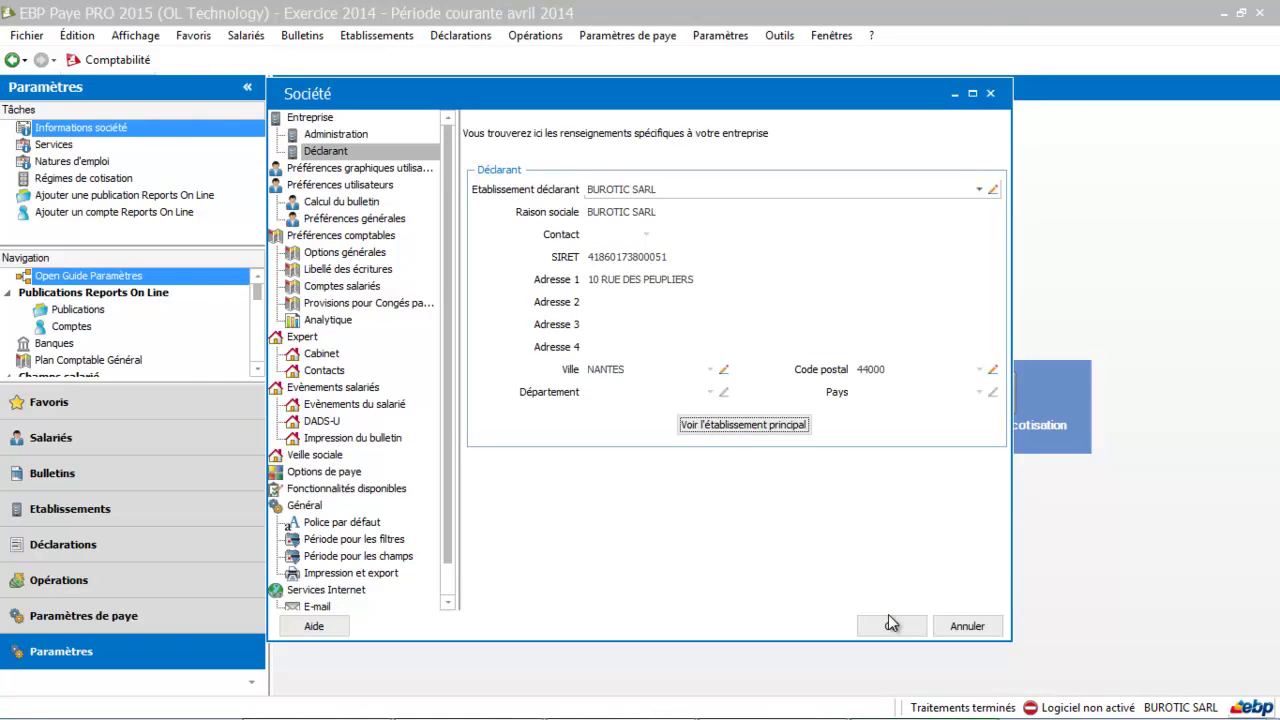
click(890, 622)
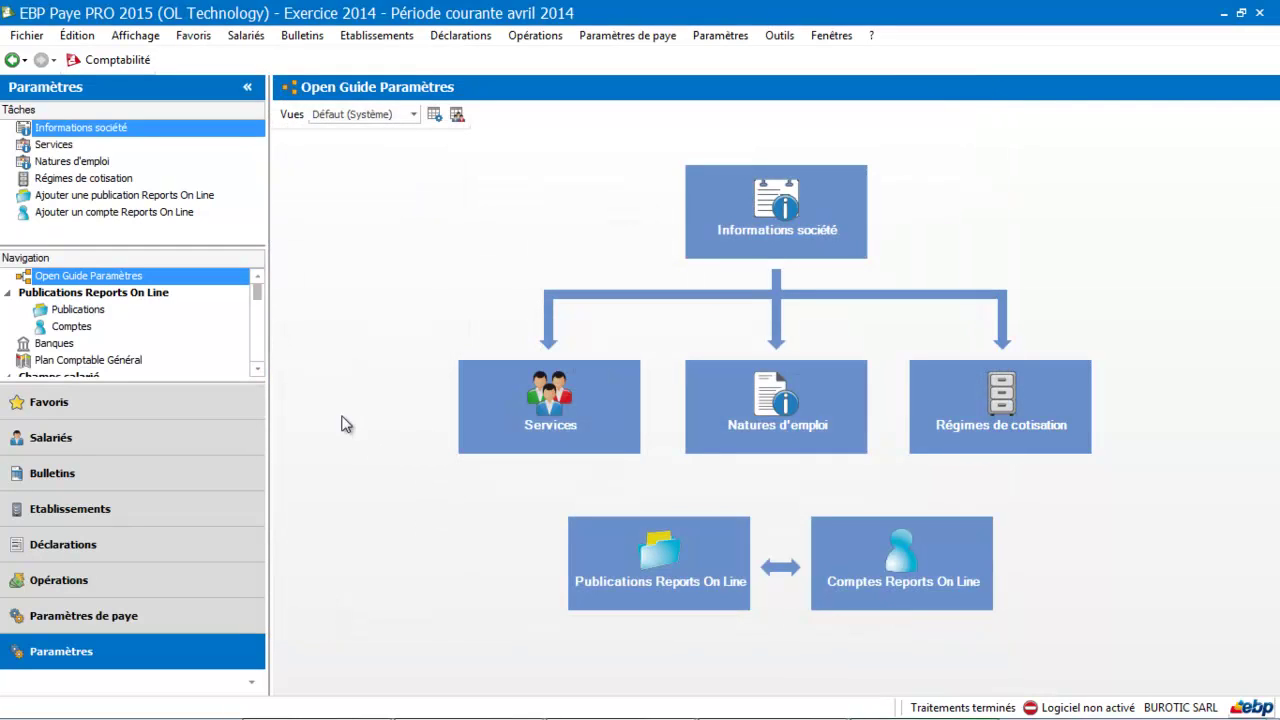
Search the Plafonds et Smic constants for "taxe" and open the PLAFTS1 constant for tranche 1 of the taxe sur les salaires.
click(118, 616)
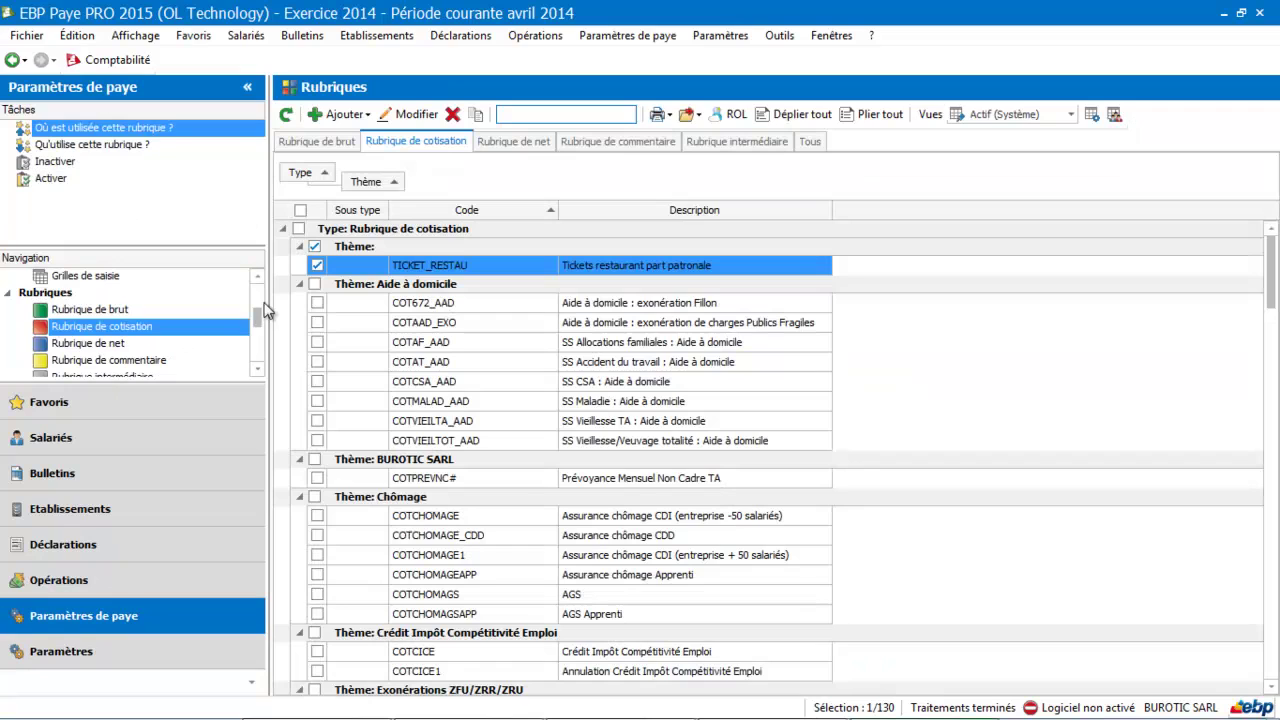
scroll(258, 279, up, 3)
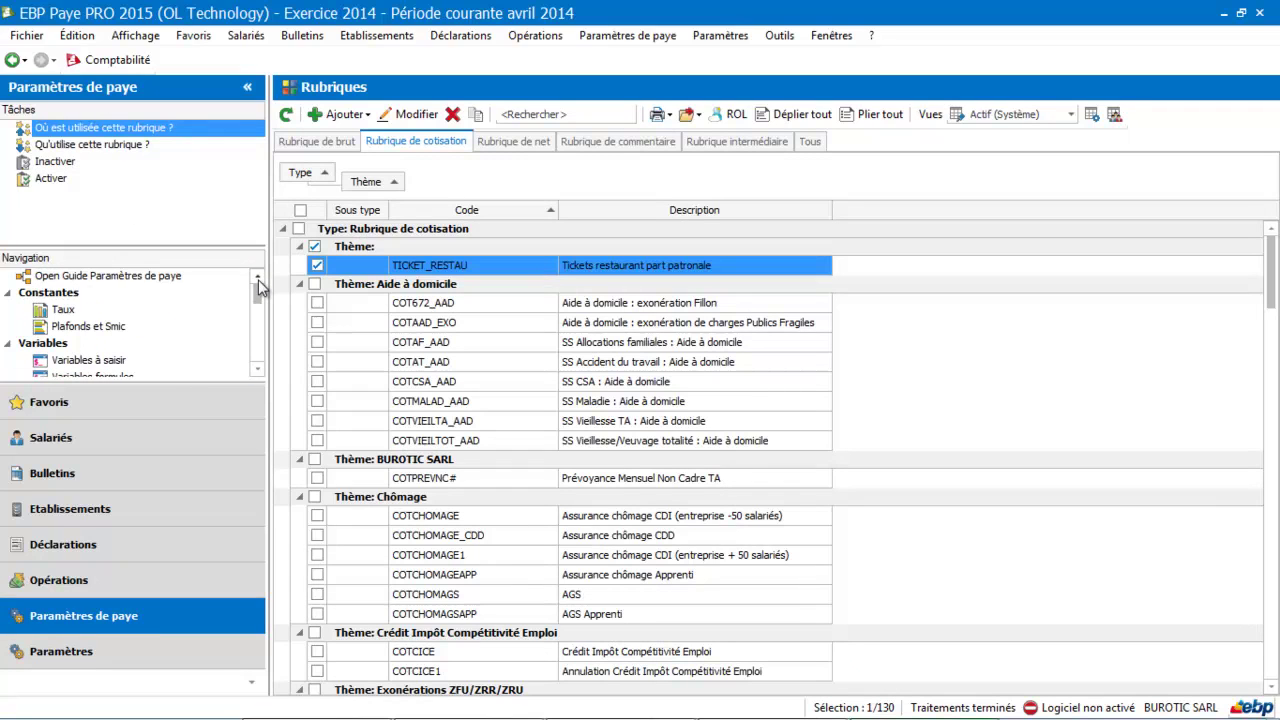
click(60, 328)
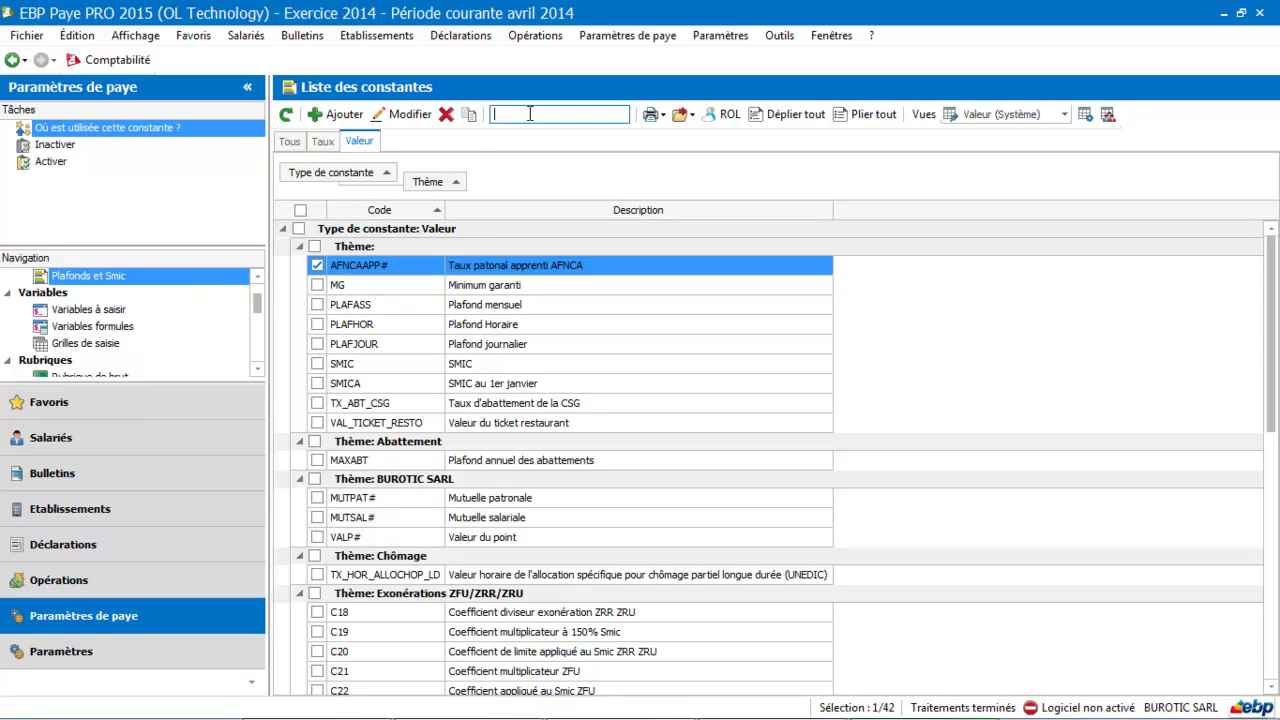
text(taxe)
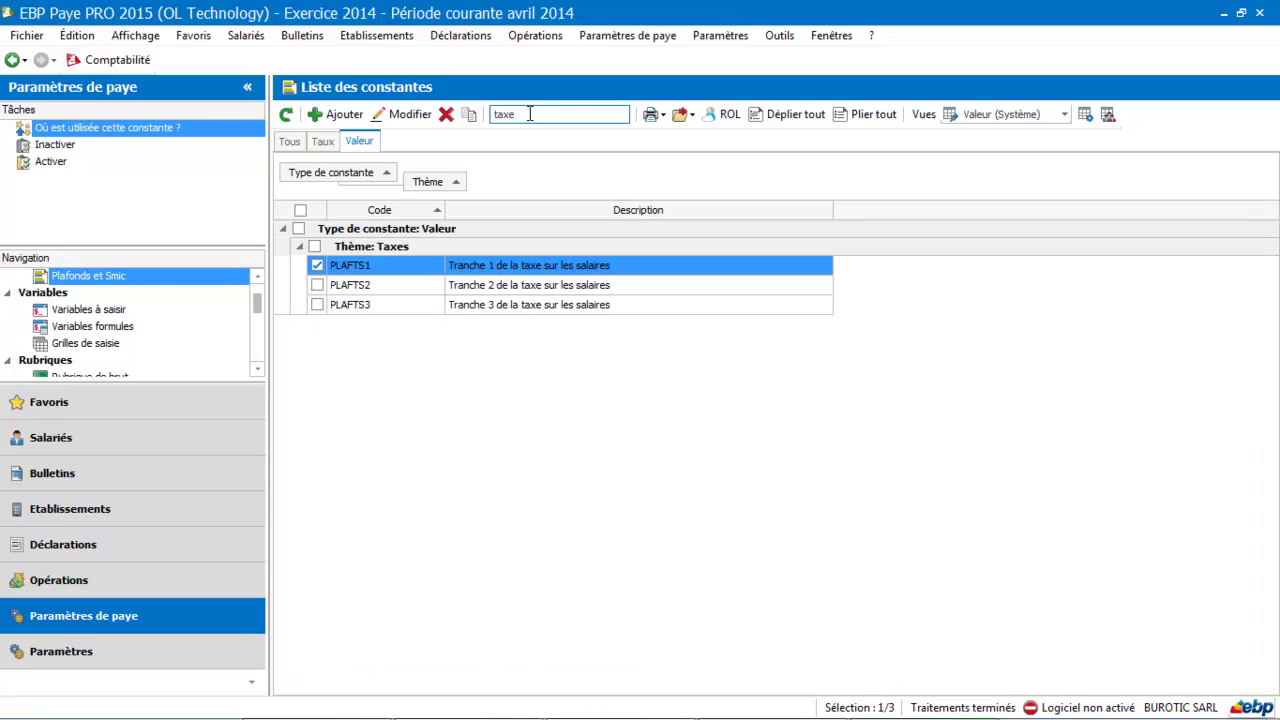
double_click(410, 265)
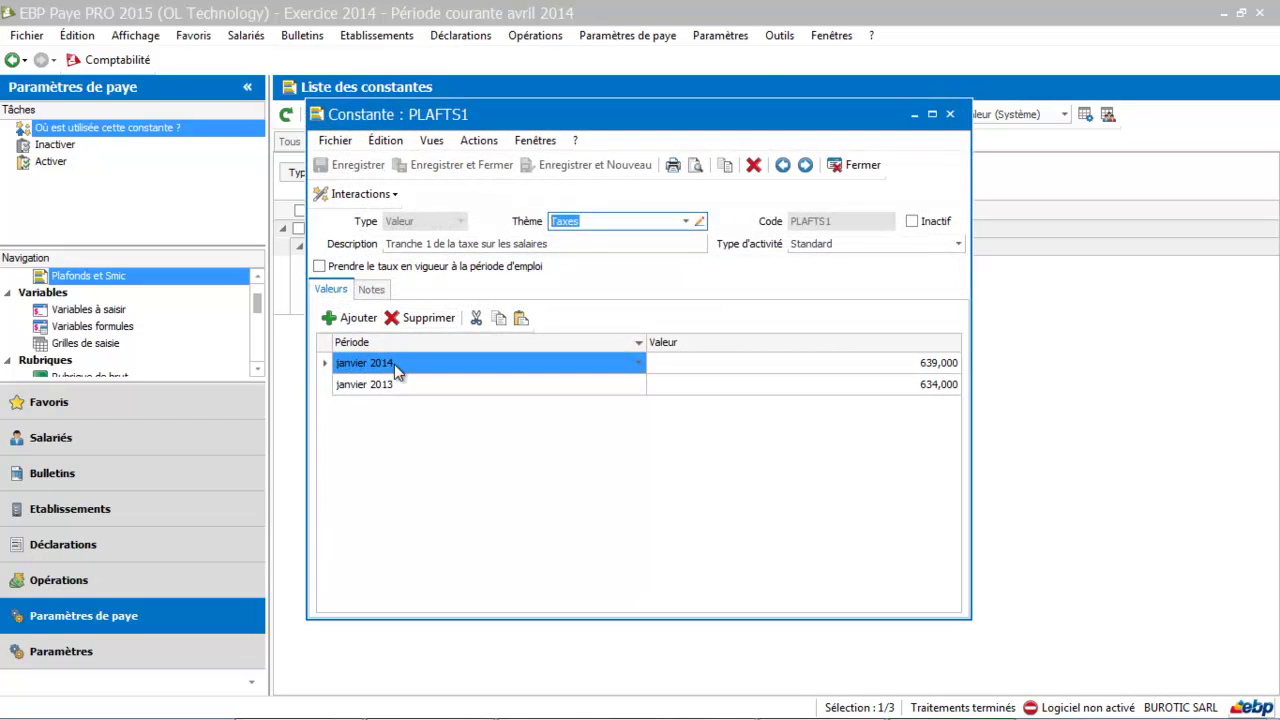
Try to add a janvier 2015 period to the PLAFTS1 constant and close the record without saving.
click(368, 318)
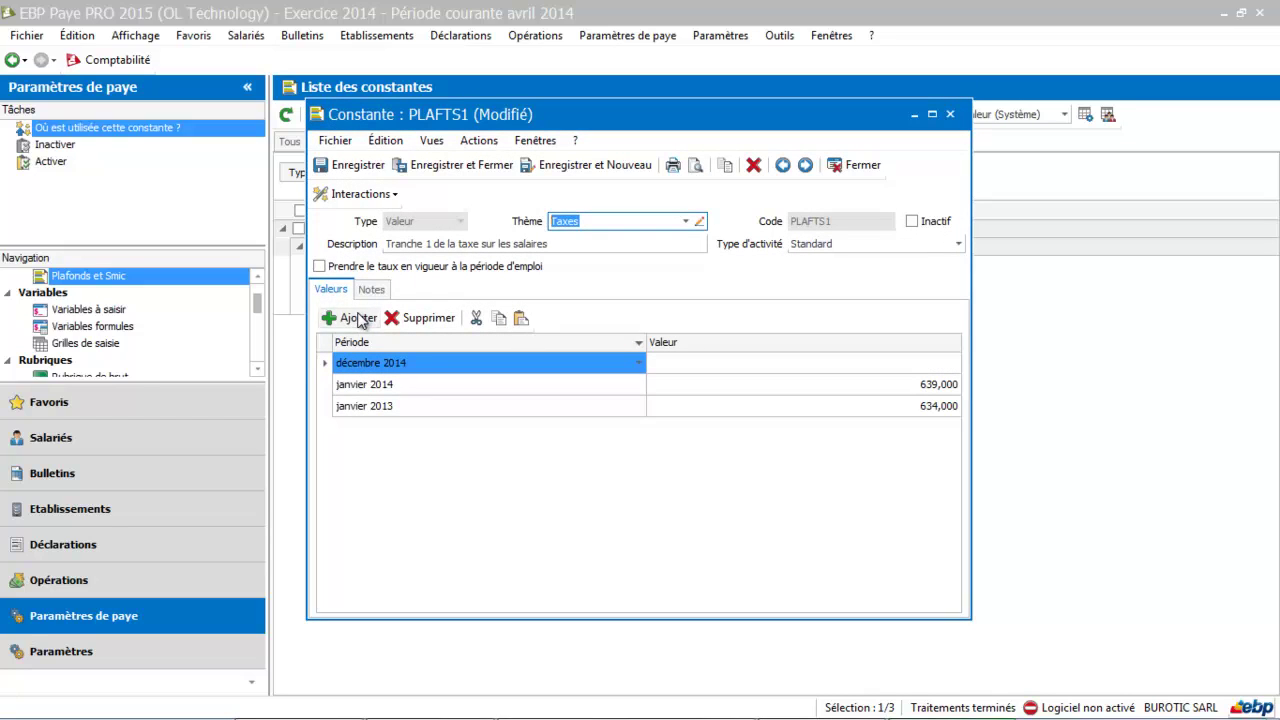
click(372, 356)
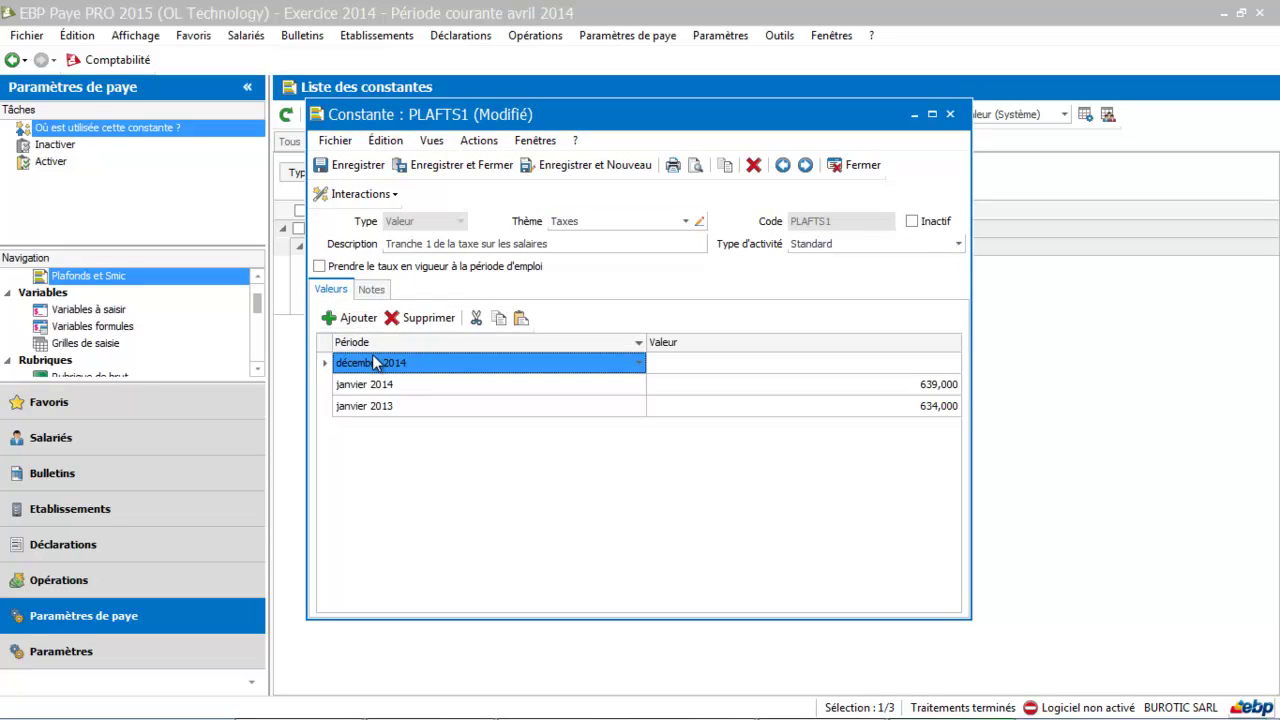
click(638, 363)
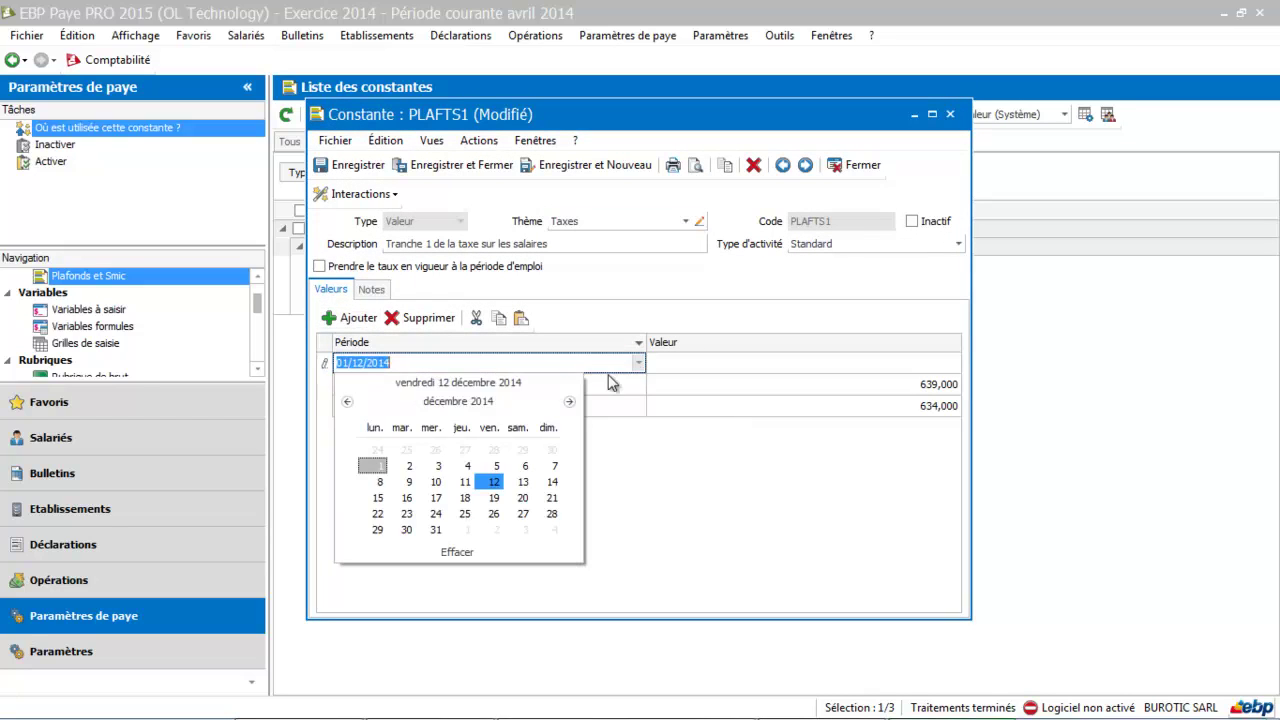
click(471, 401)
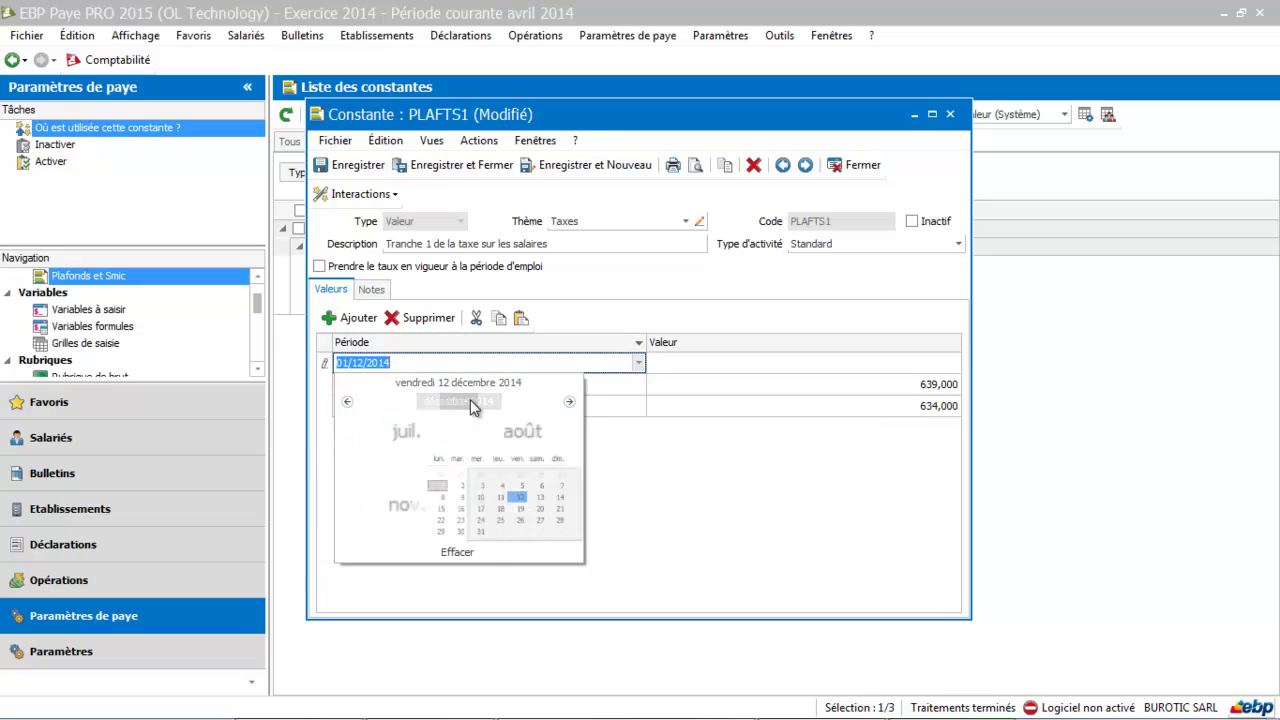
click(569, 402)
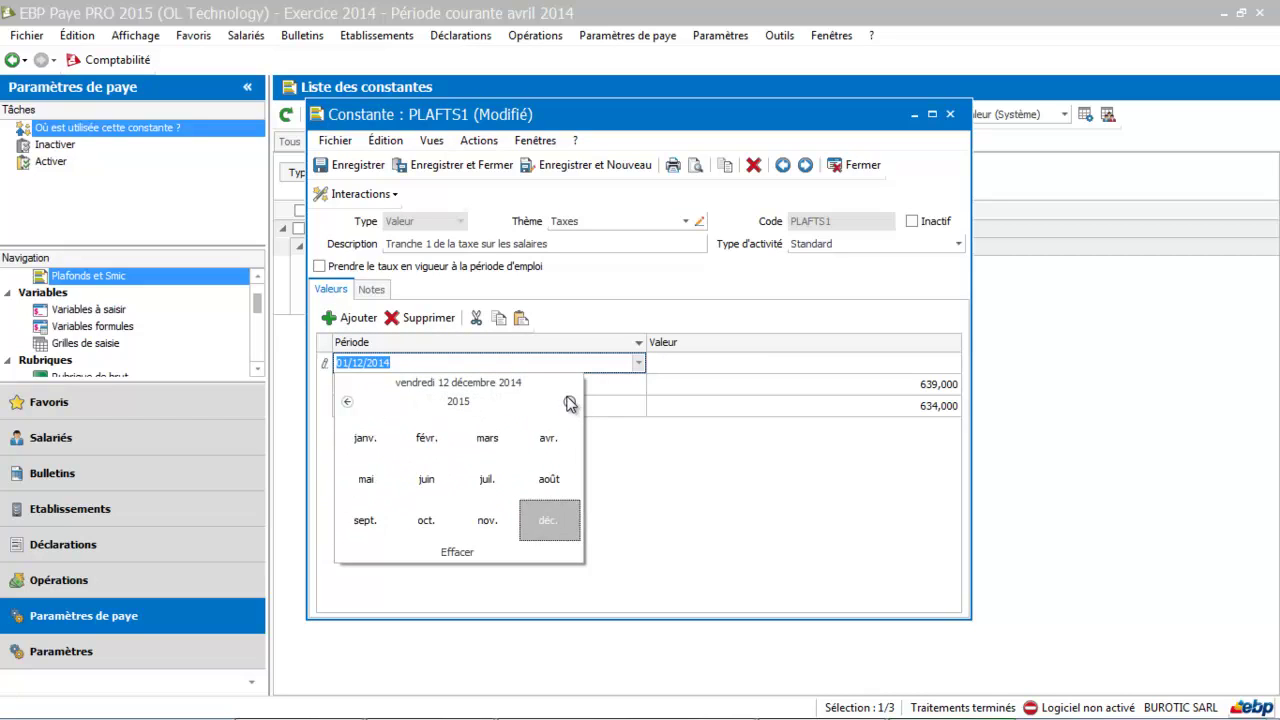
click(368, 446)
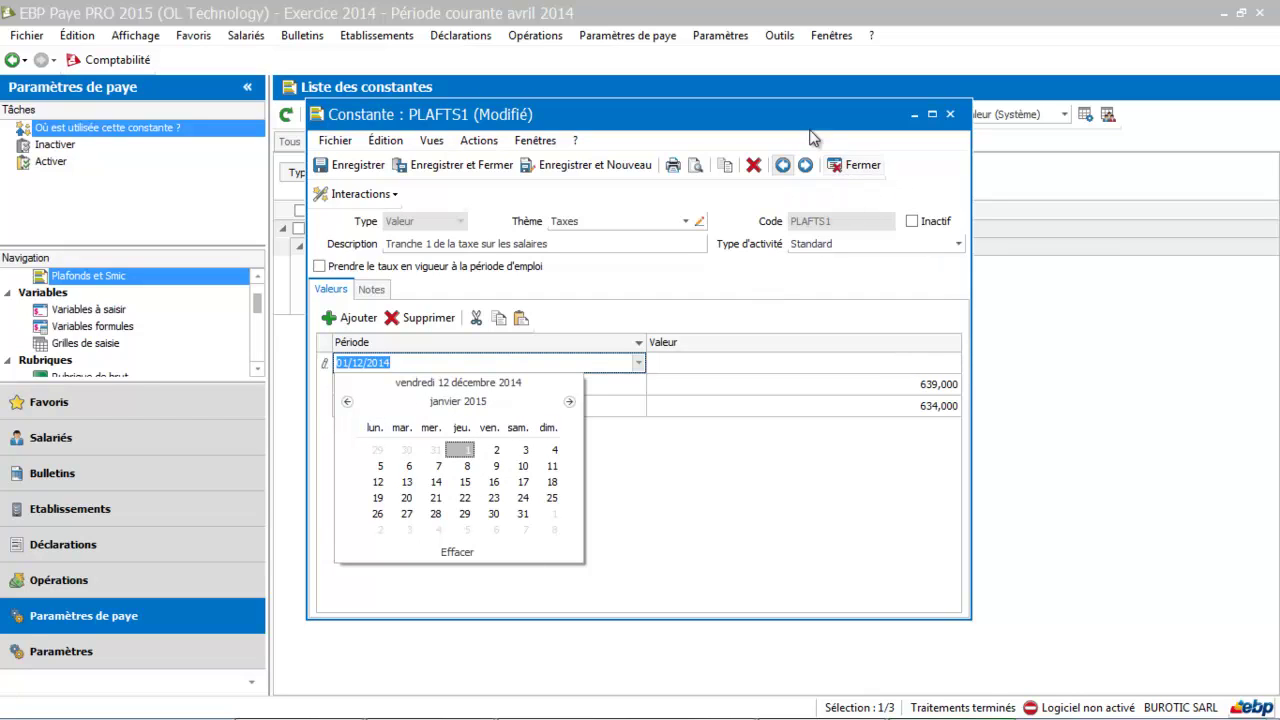
click(860, 172)
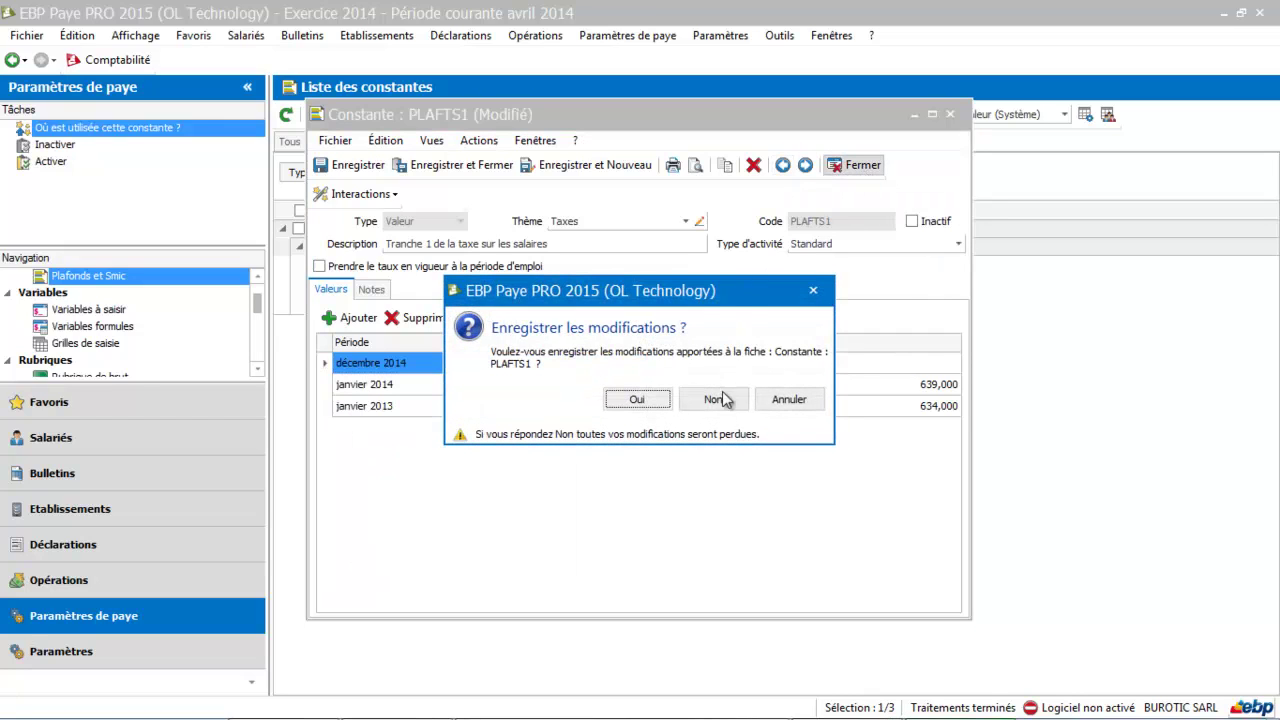
click(716, 400)
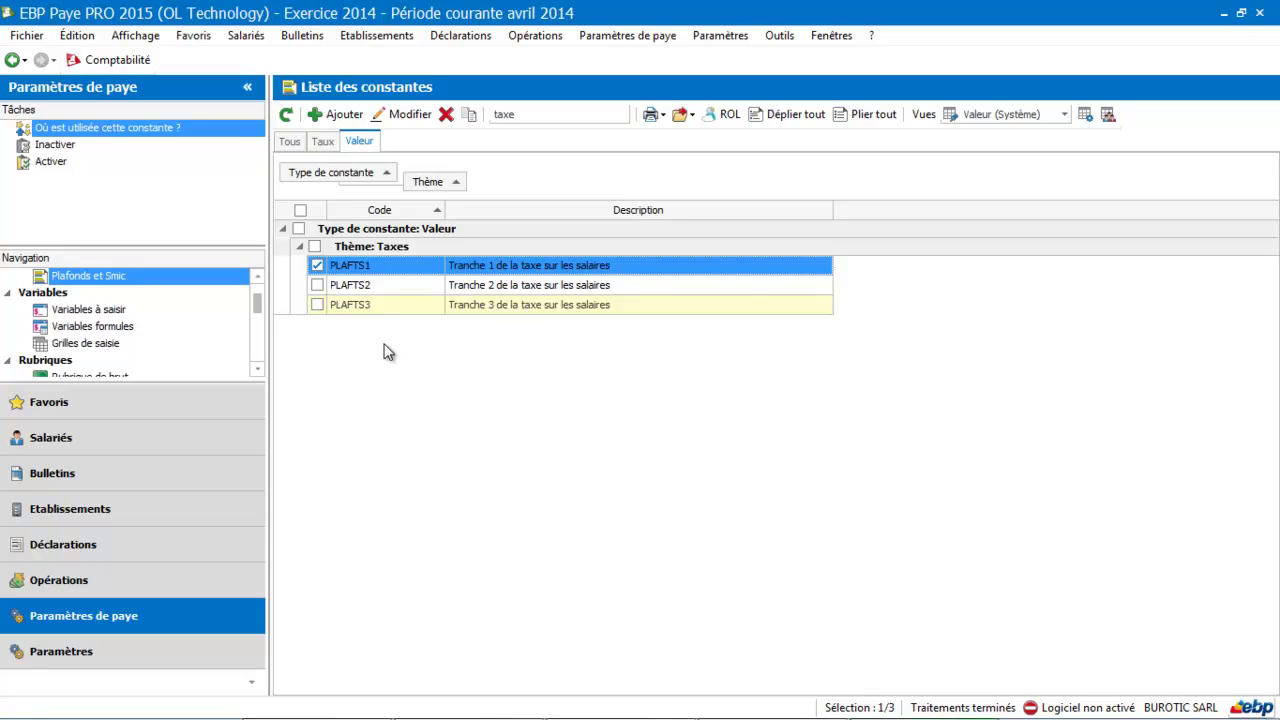
Look up the FISC TAXE SALAIRES organisation in the list of organismes and view its record.
click(390, 37)
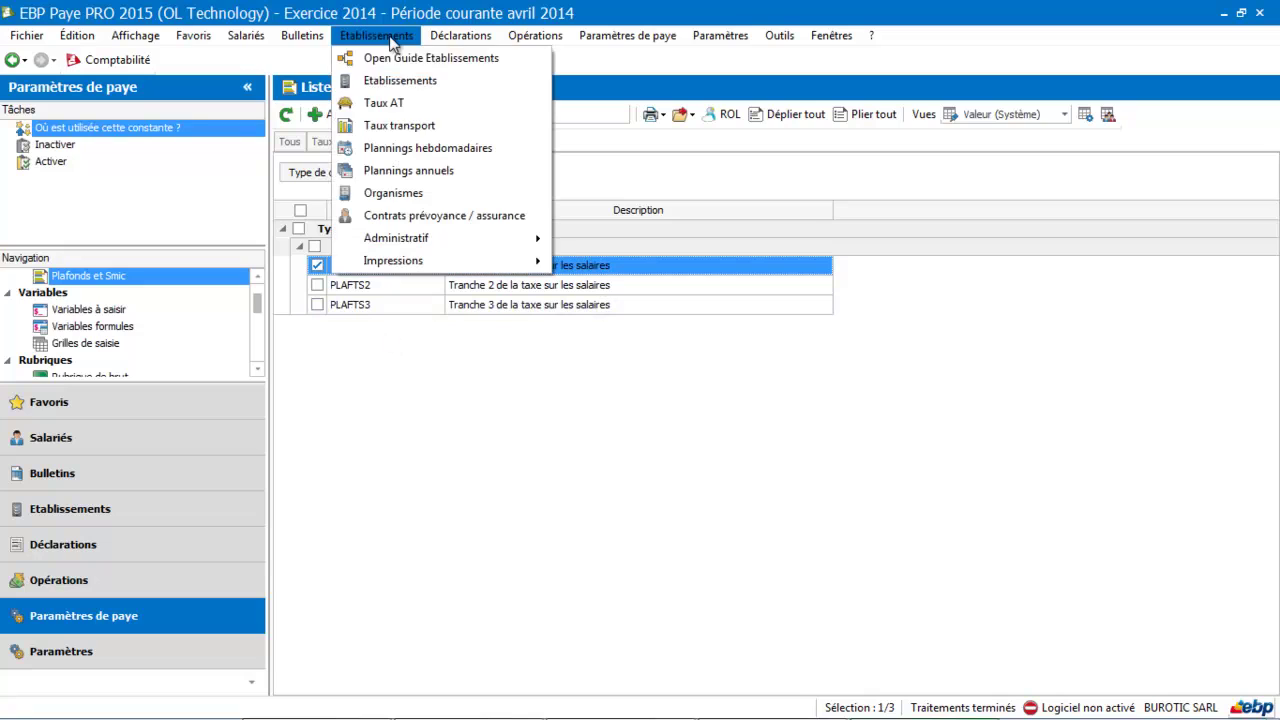
click(388, 195)
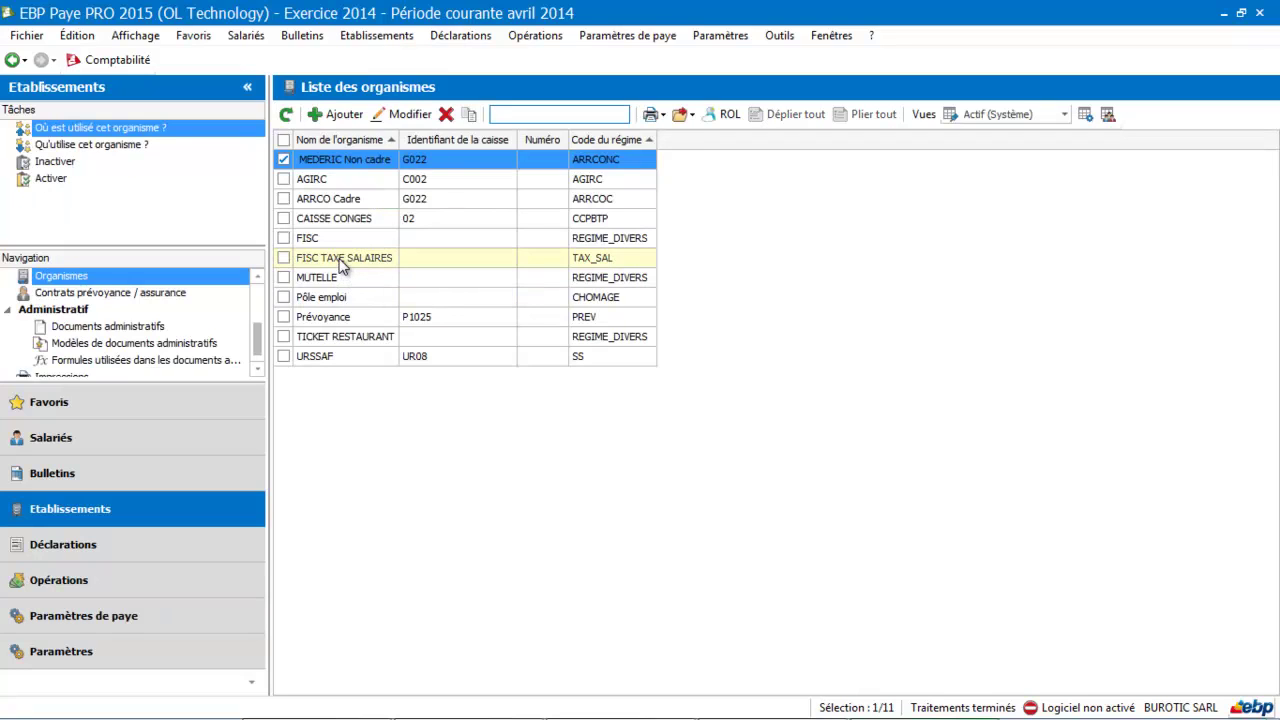
double_click(340, 259)
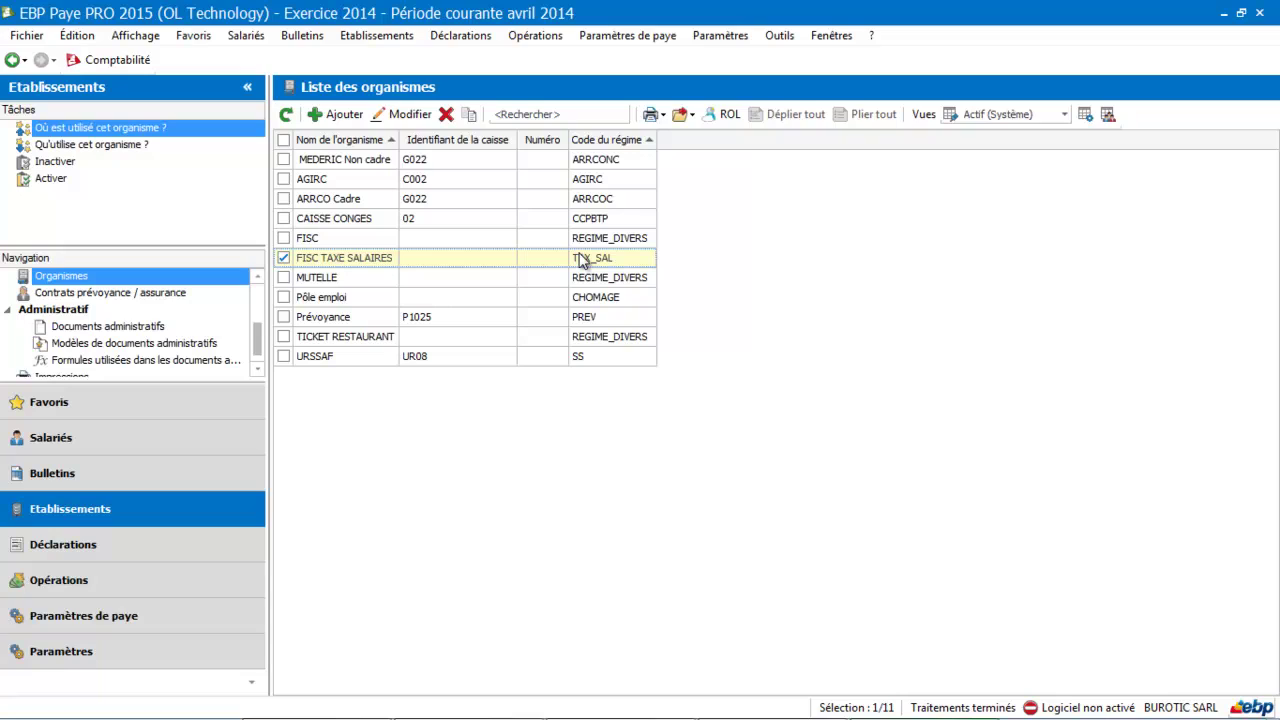
Search the payslip profiles for "mensuel" and open the MENSNONCADRE profile.
click(80, 476)
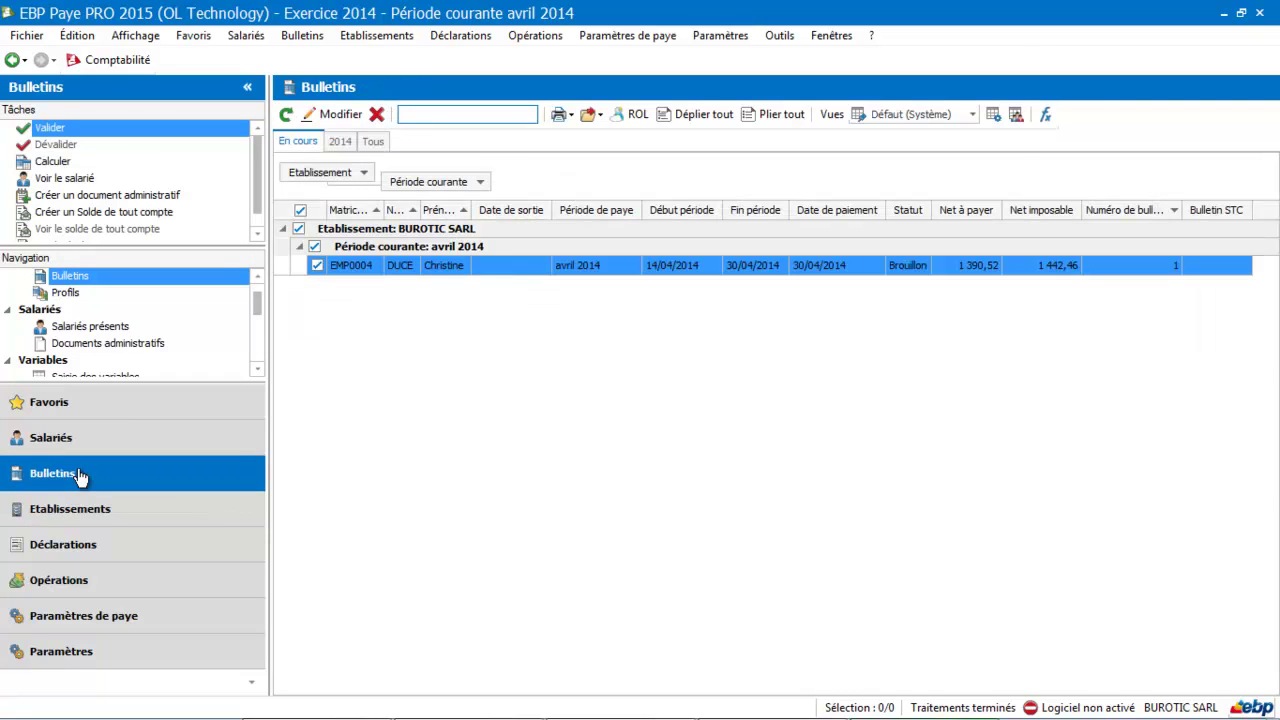
click(64, 292)
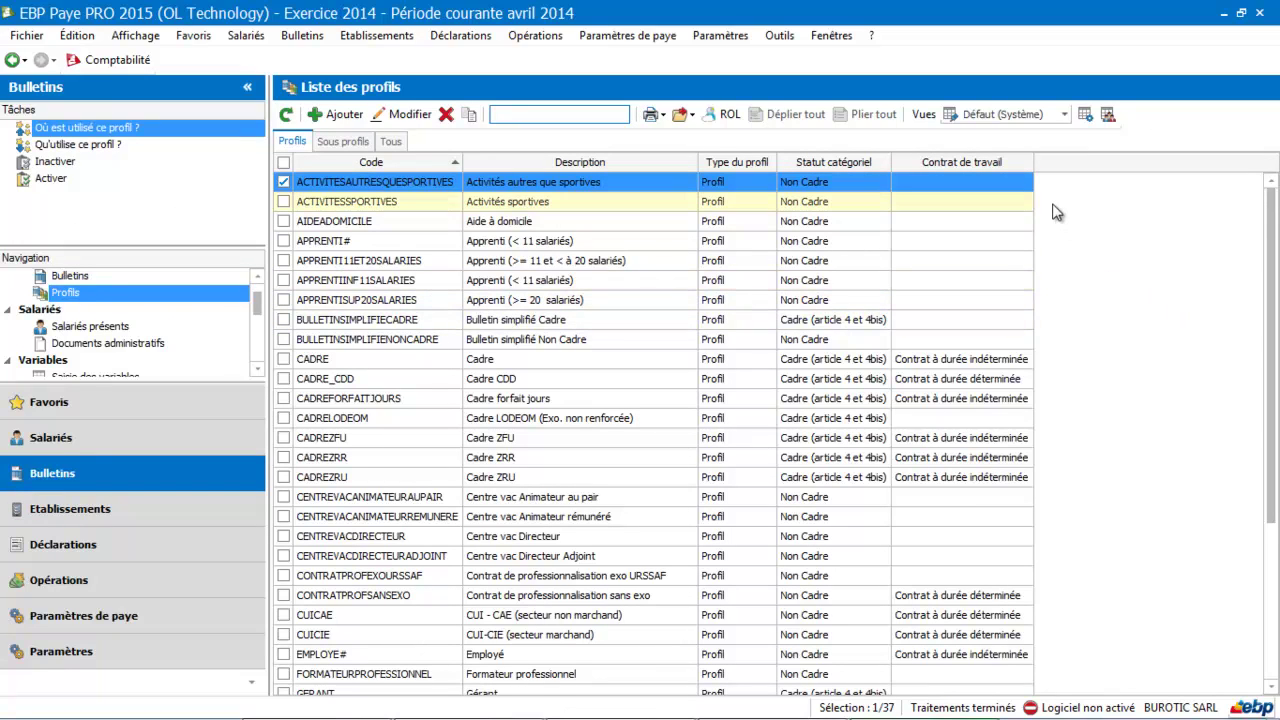
click(594, 112)
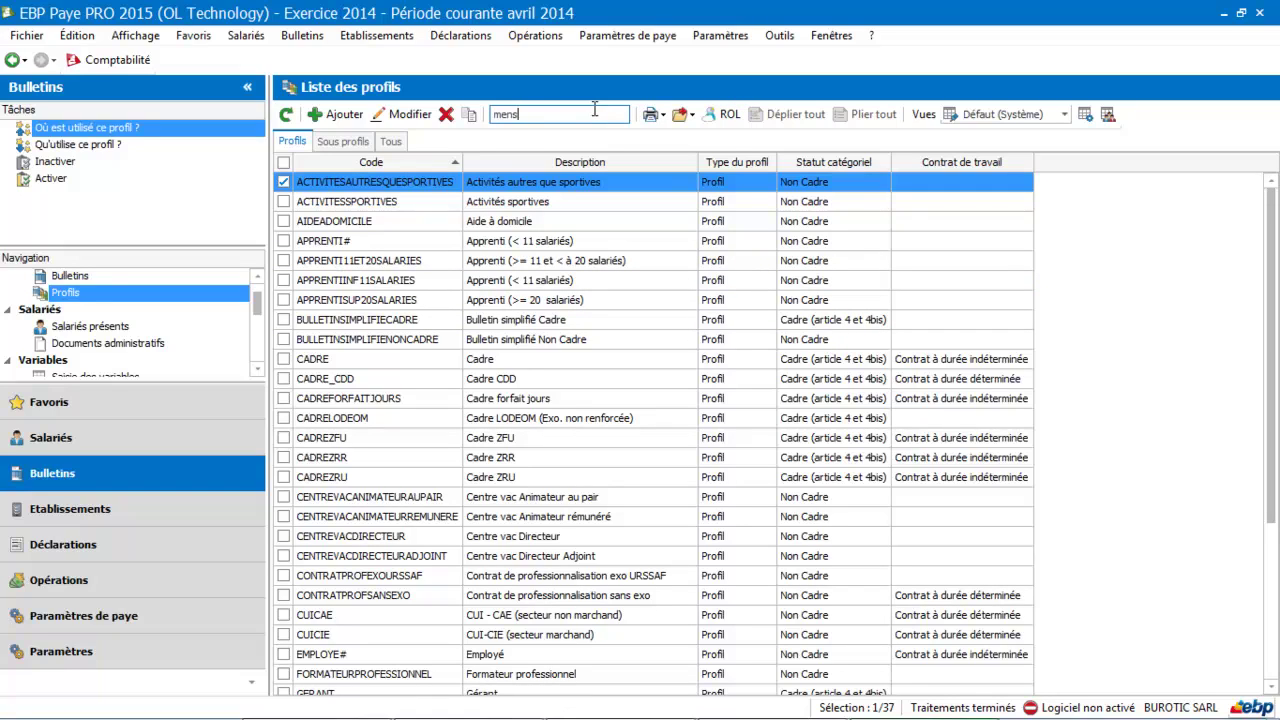
text(mensuel)
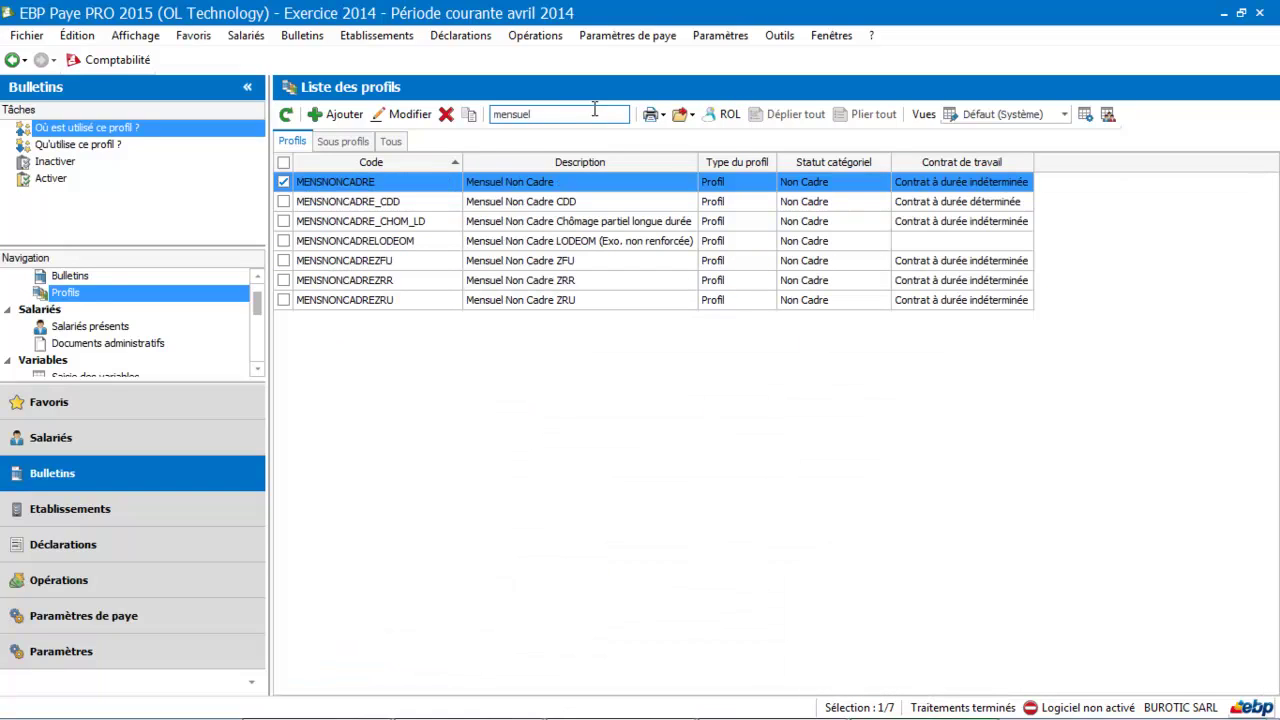
click(320, 186)
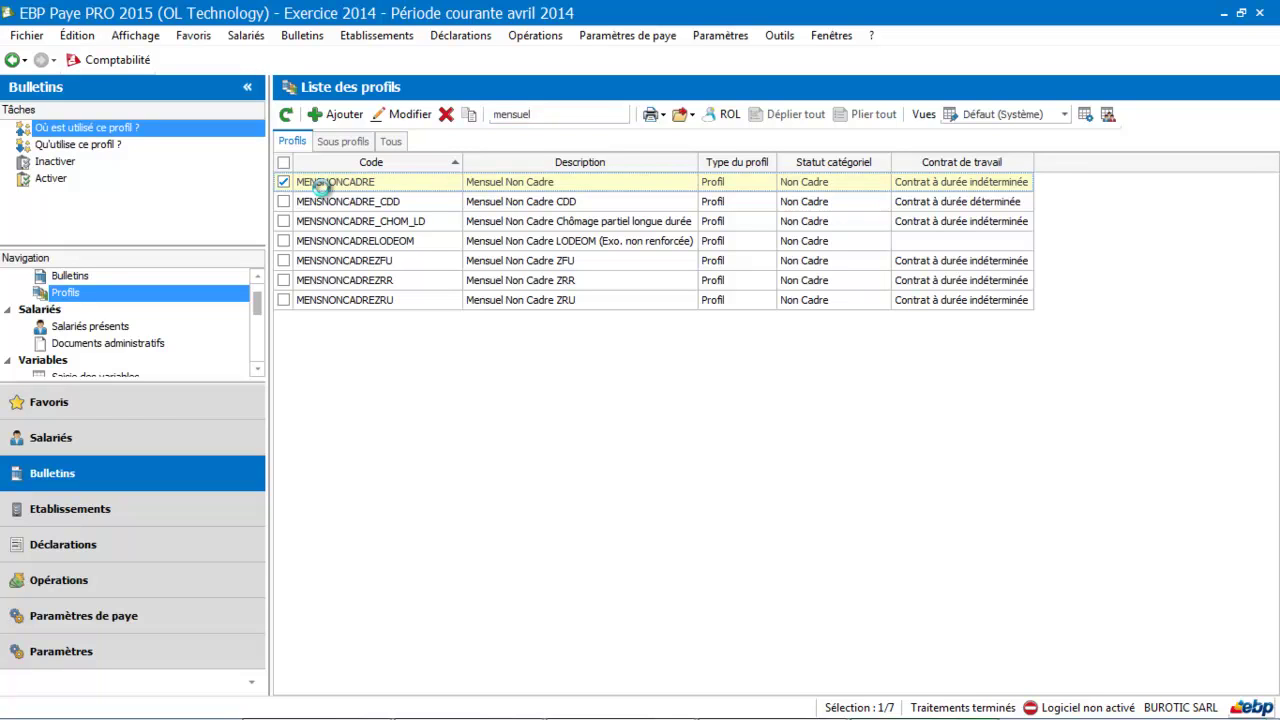
double_click(320, 186)
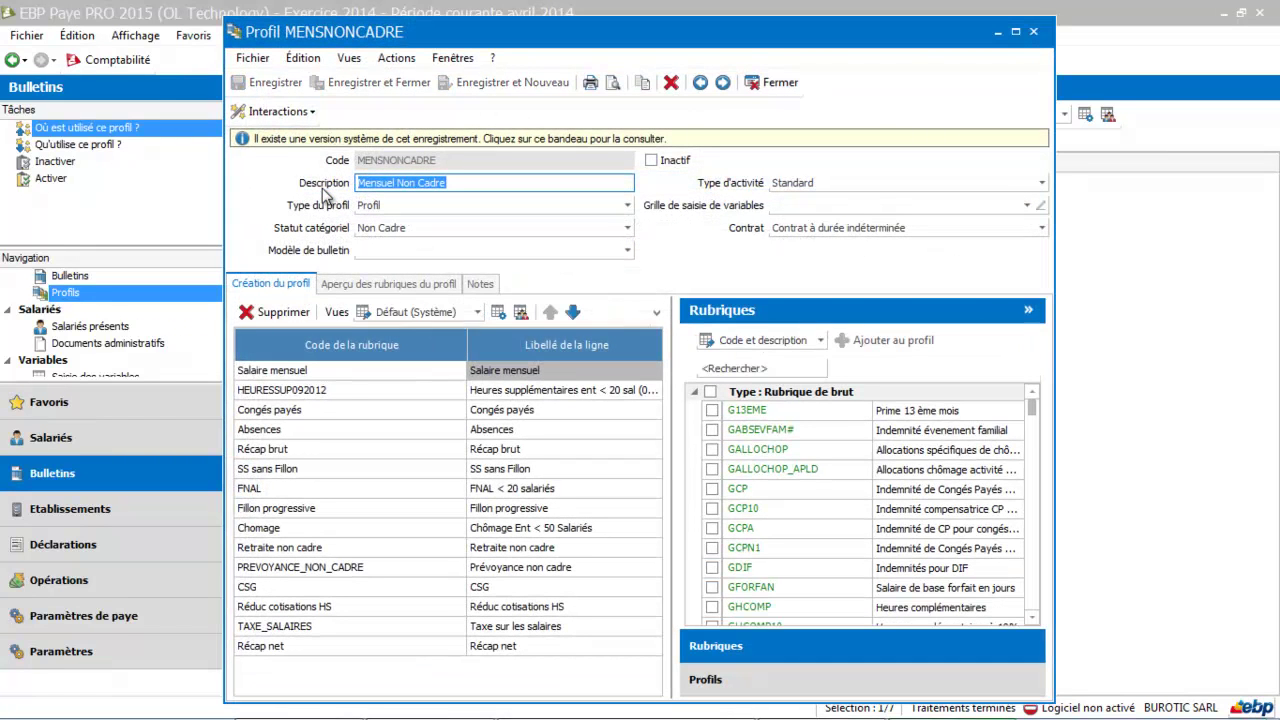
Remove the TAXE_SALAIRES line from the MENSNONCADRE profile.
click(277, 627)
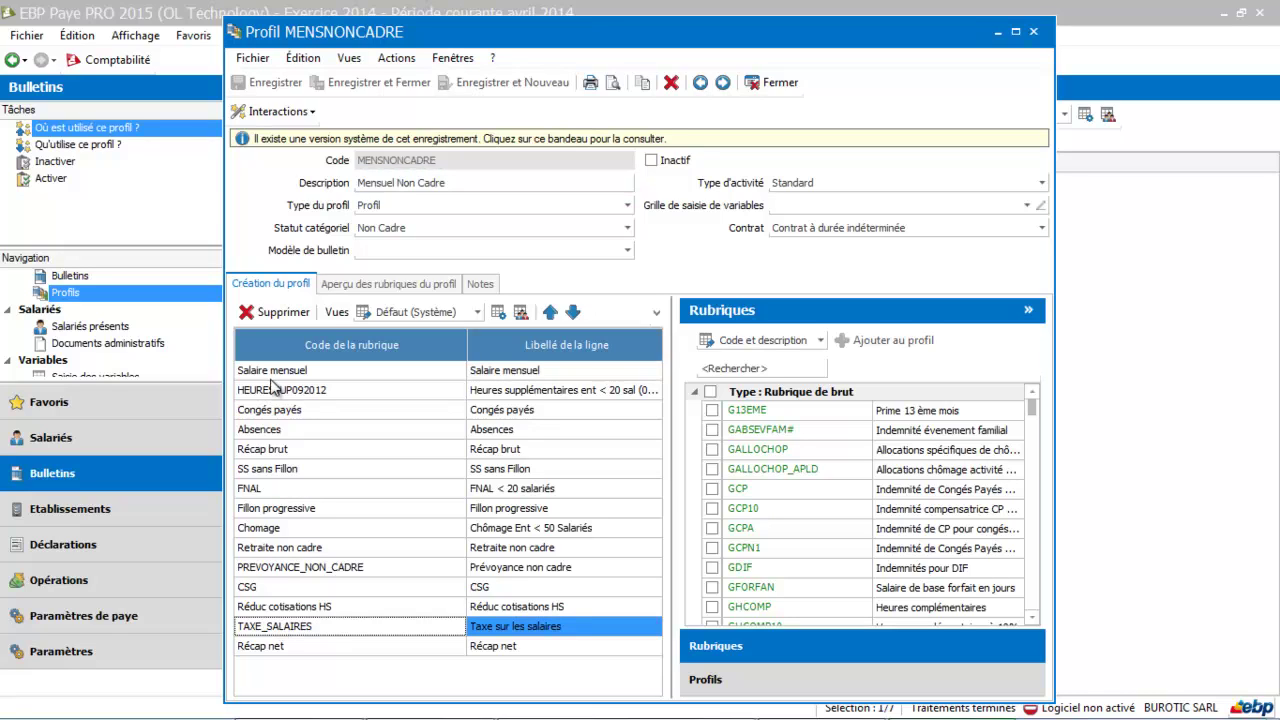
click(280, 313)
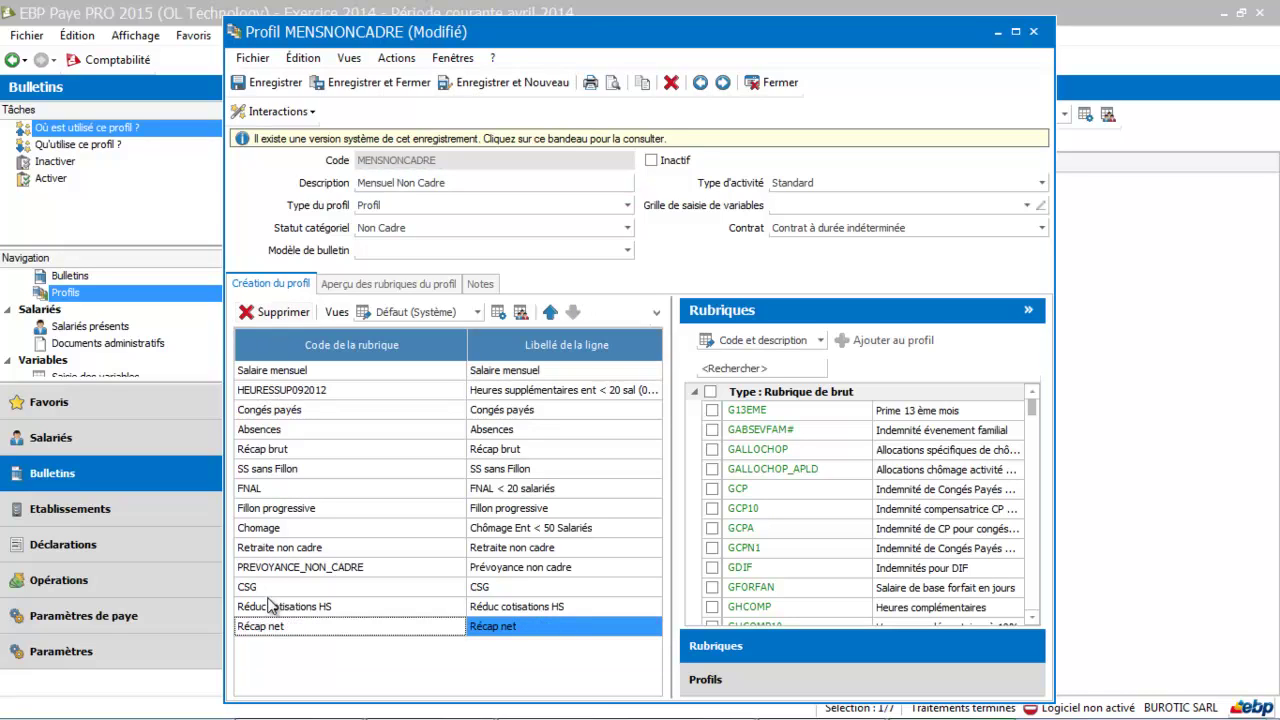
Add the TAXE_SALAIRES sub-profile to the MENSNONCADRE profile, between the CSG and Réduc cotisations HS lines.
click(706, 680)
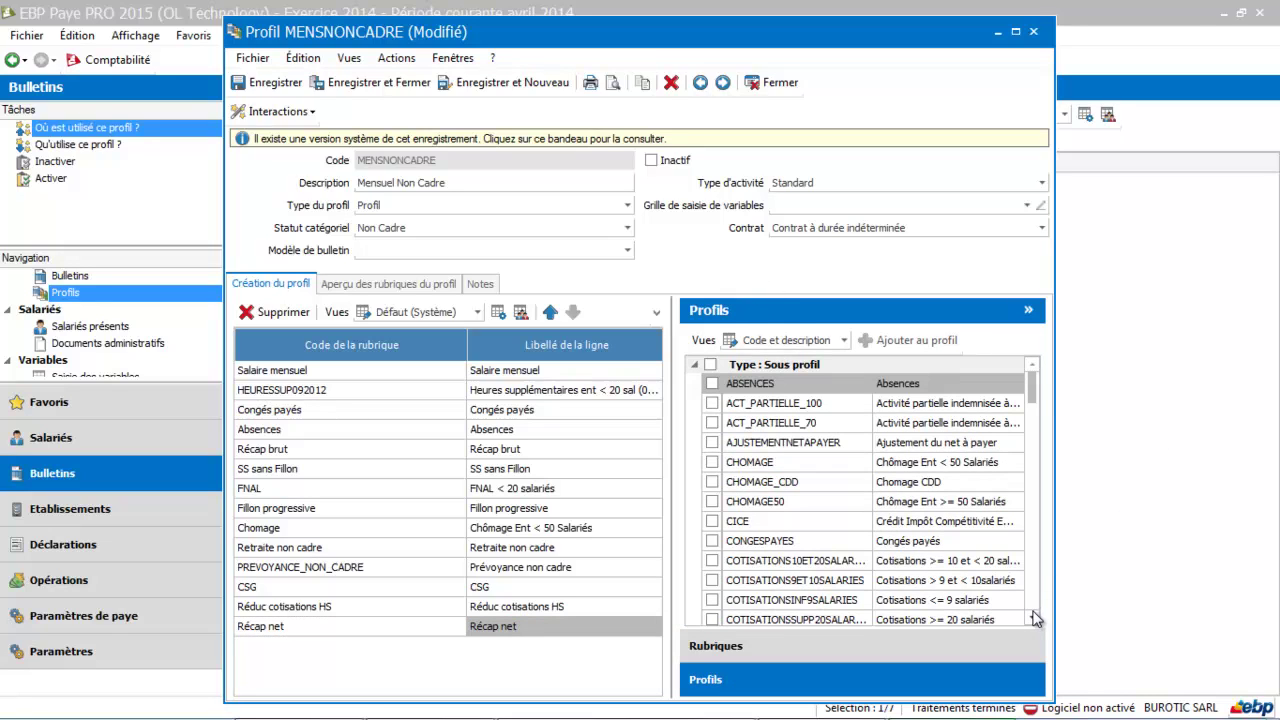
scroll(1035, 619, down, 5)
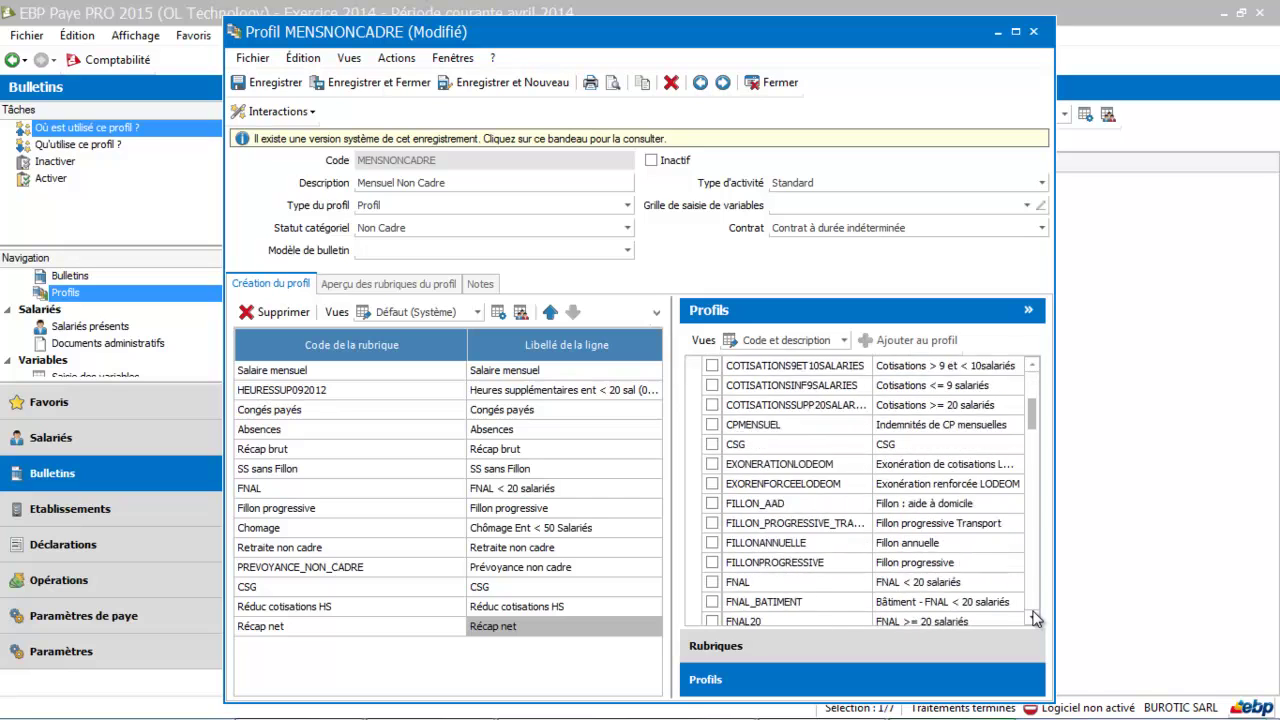
scroll(1035, 619, down, 5)
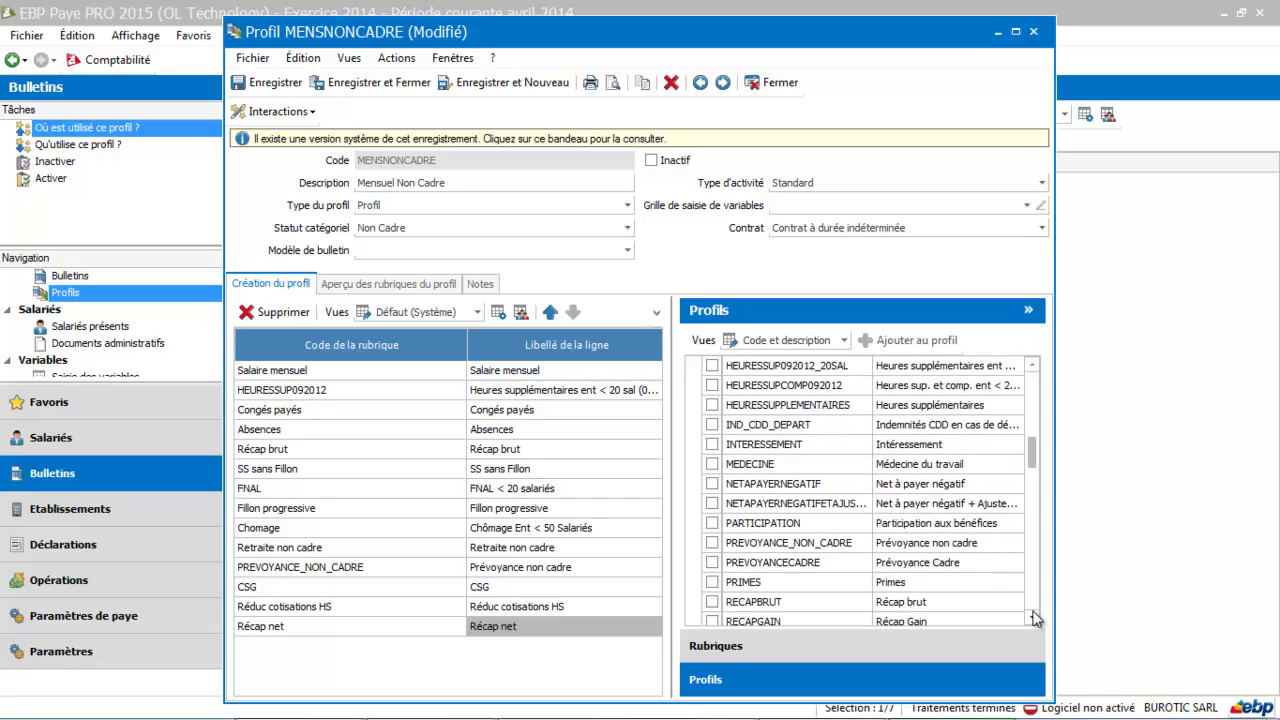
scroll(1035, 619, down, 5)
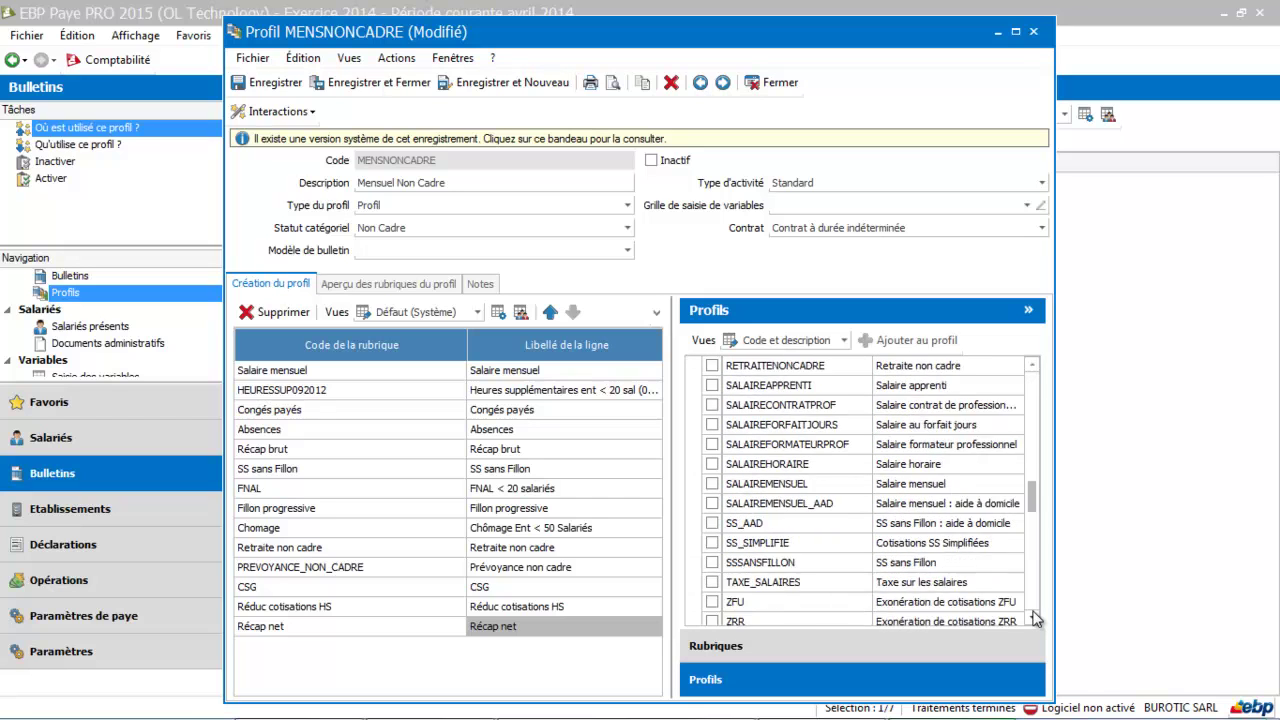
click(712, 583)
drag(736, 582, 368, 607)
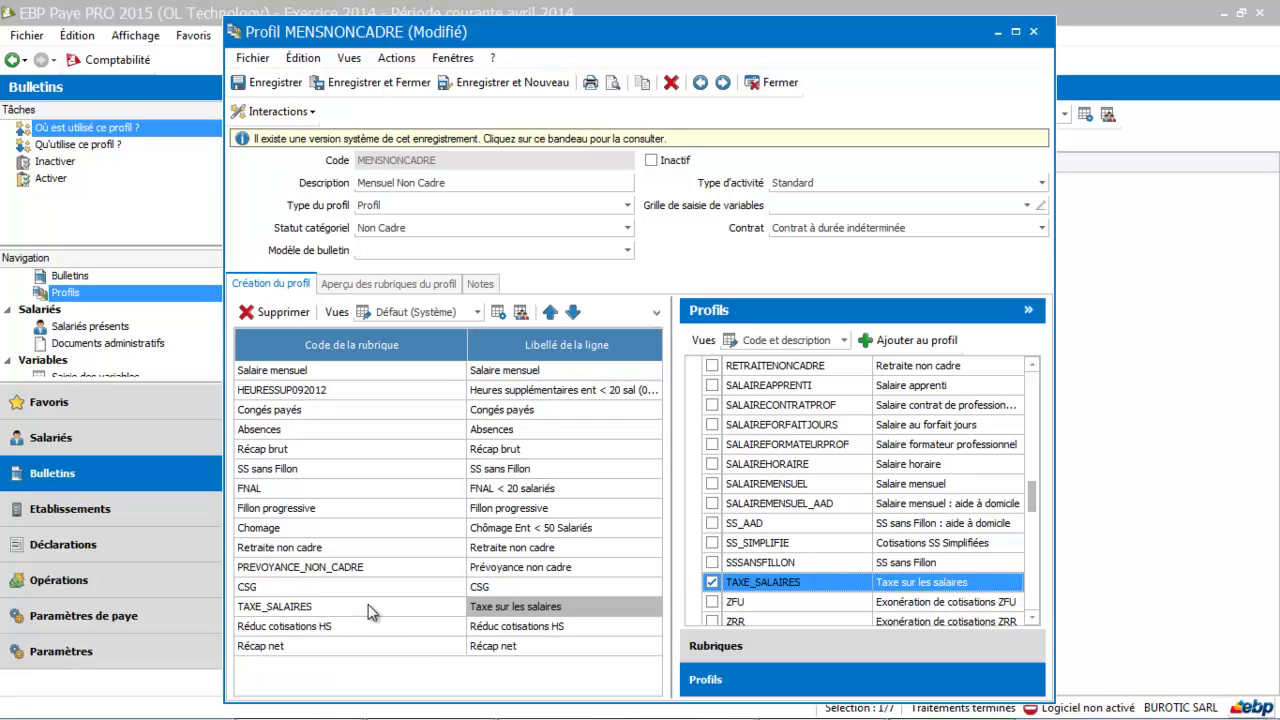
click(305, 608)
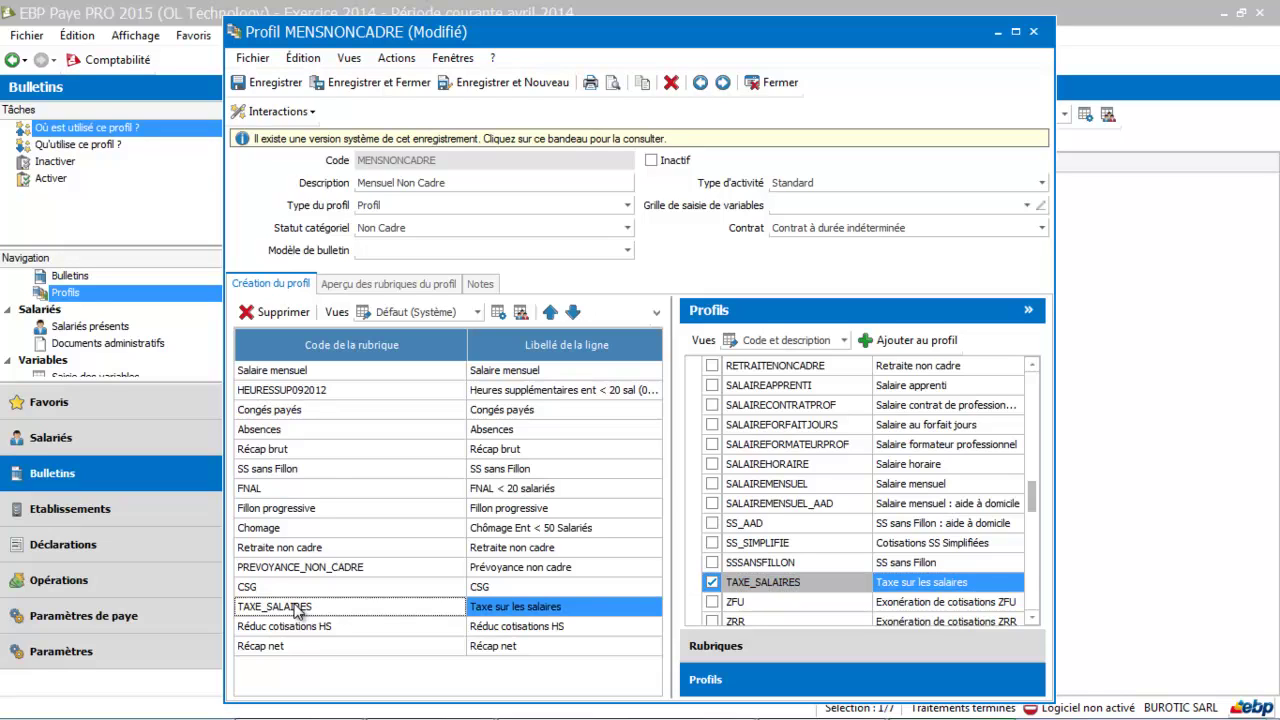
Preview the profile's rubriques down to the taxe sur les salaires contributions, and save and close the MENSNONCADRE profile.
click(361, 286)
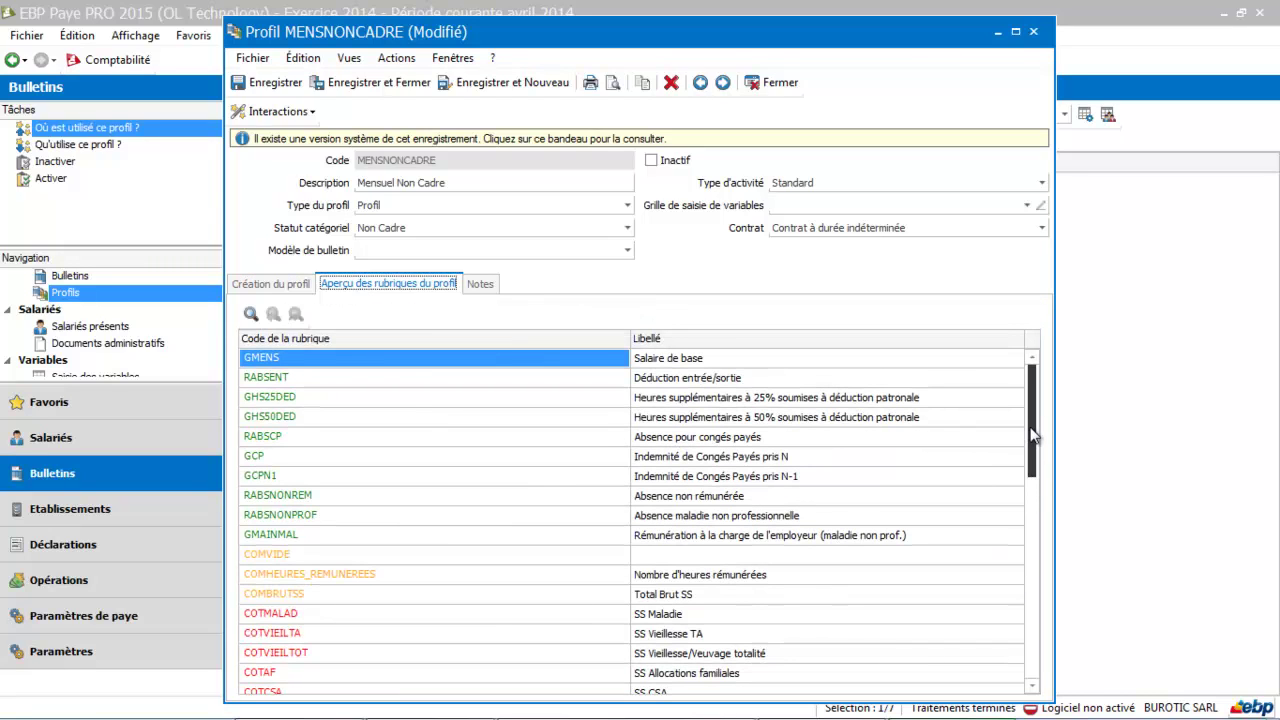
drag(1037, 437, 1039, 607)
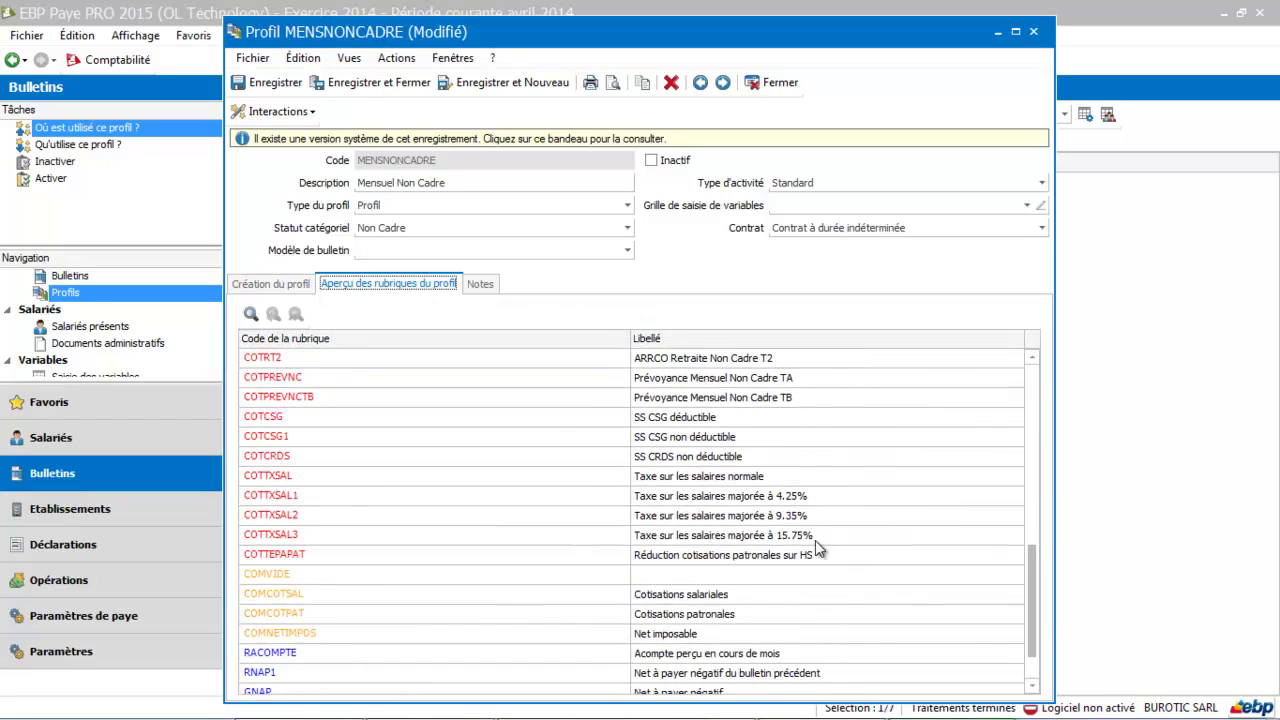
click(380, 82)
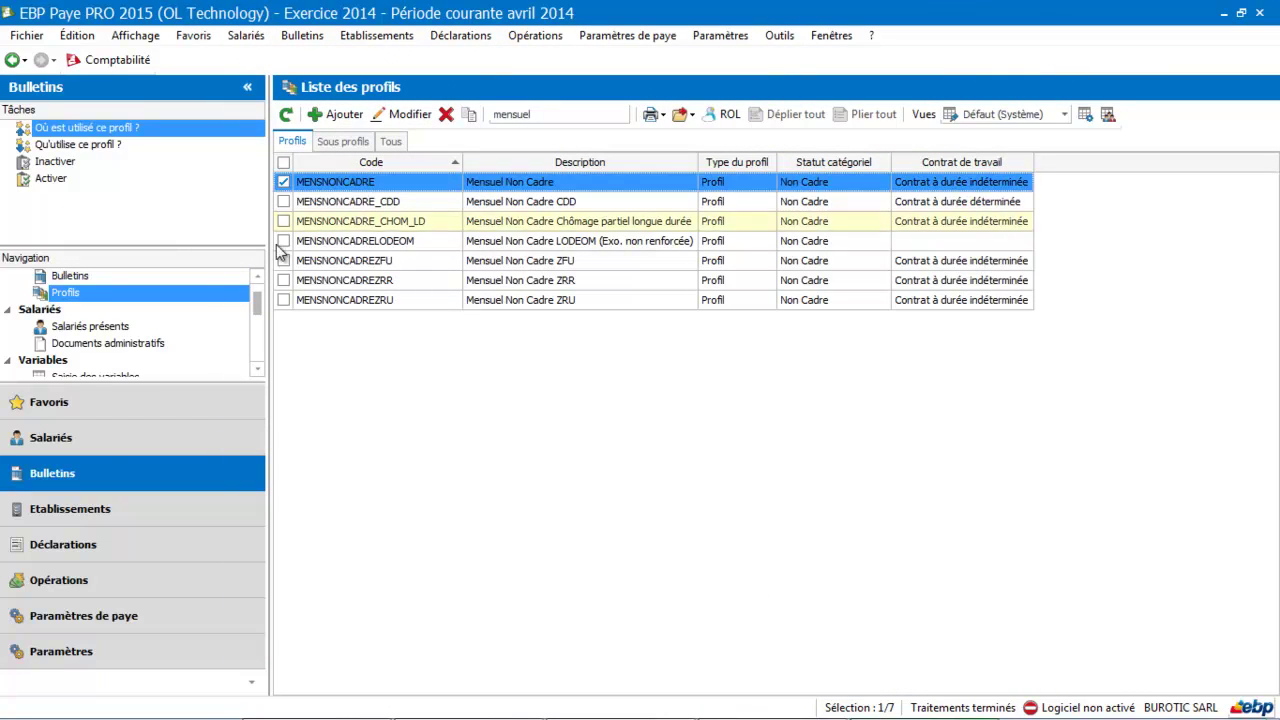
Open the record of the present employee with the Mensuel Non Cadre profile and view the pay information and contribution tranches.
click(104, 437)
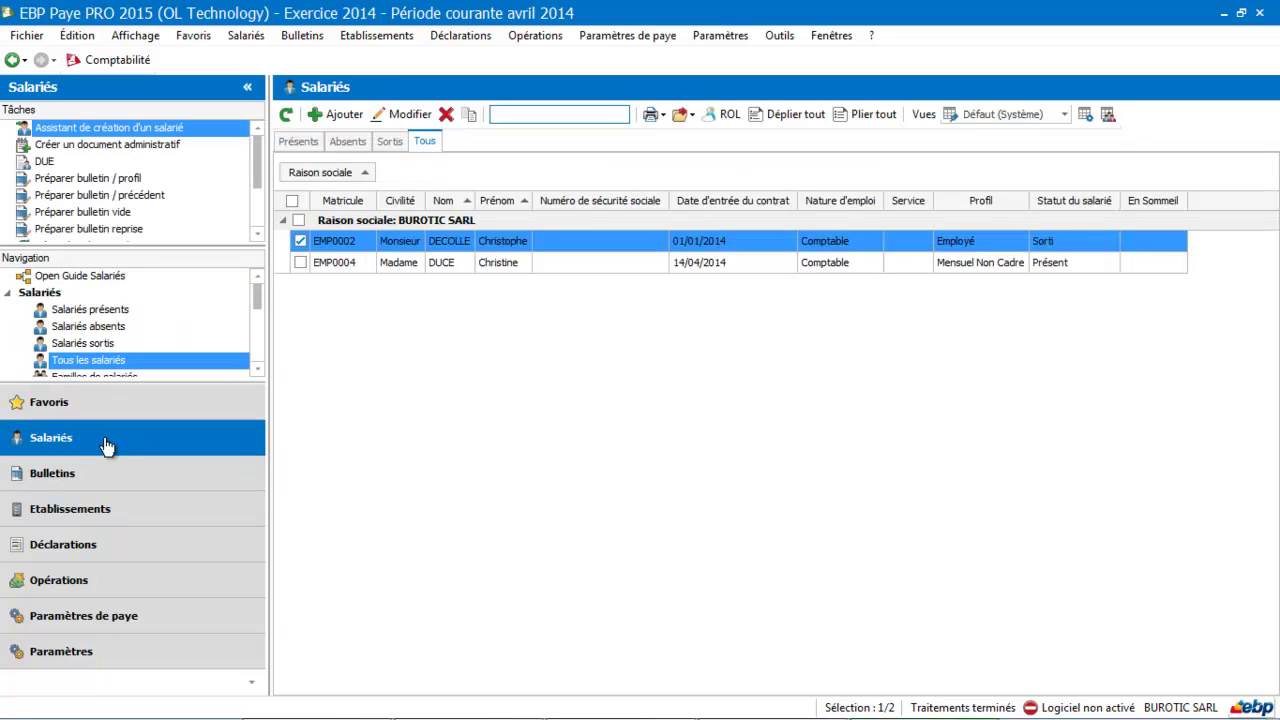
click(368, 264)
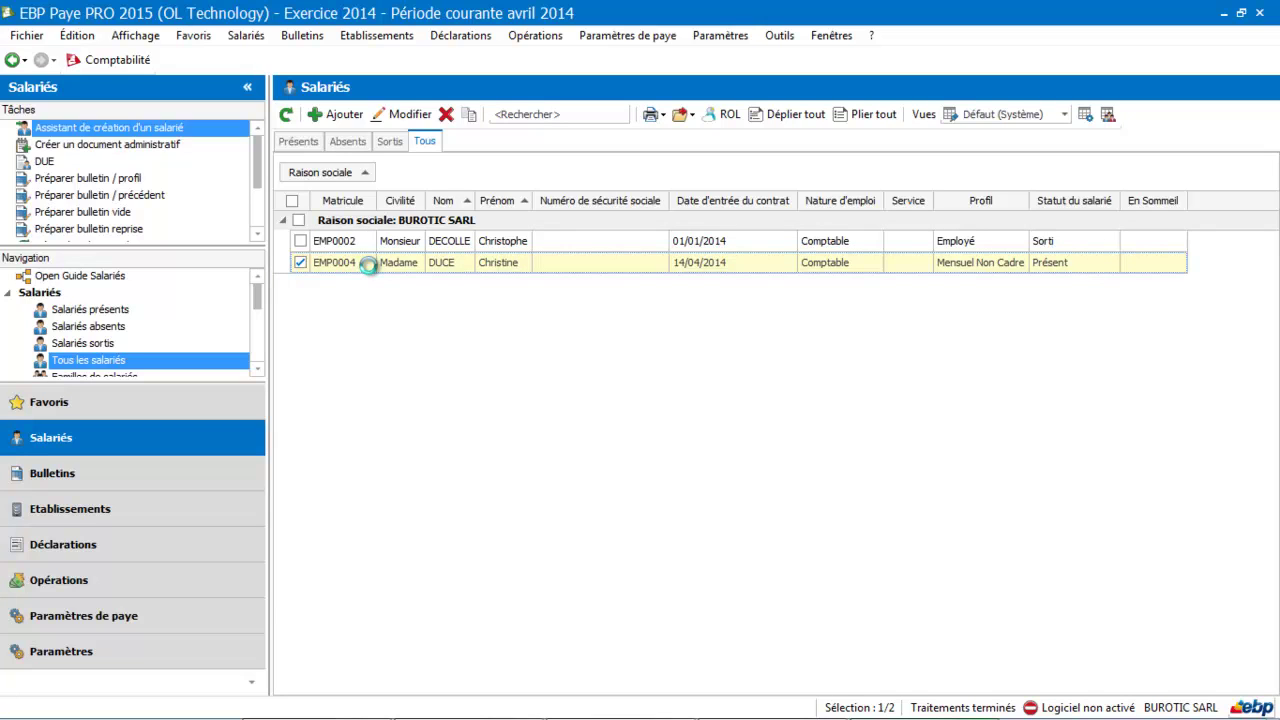
double_click(368, 264)
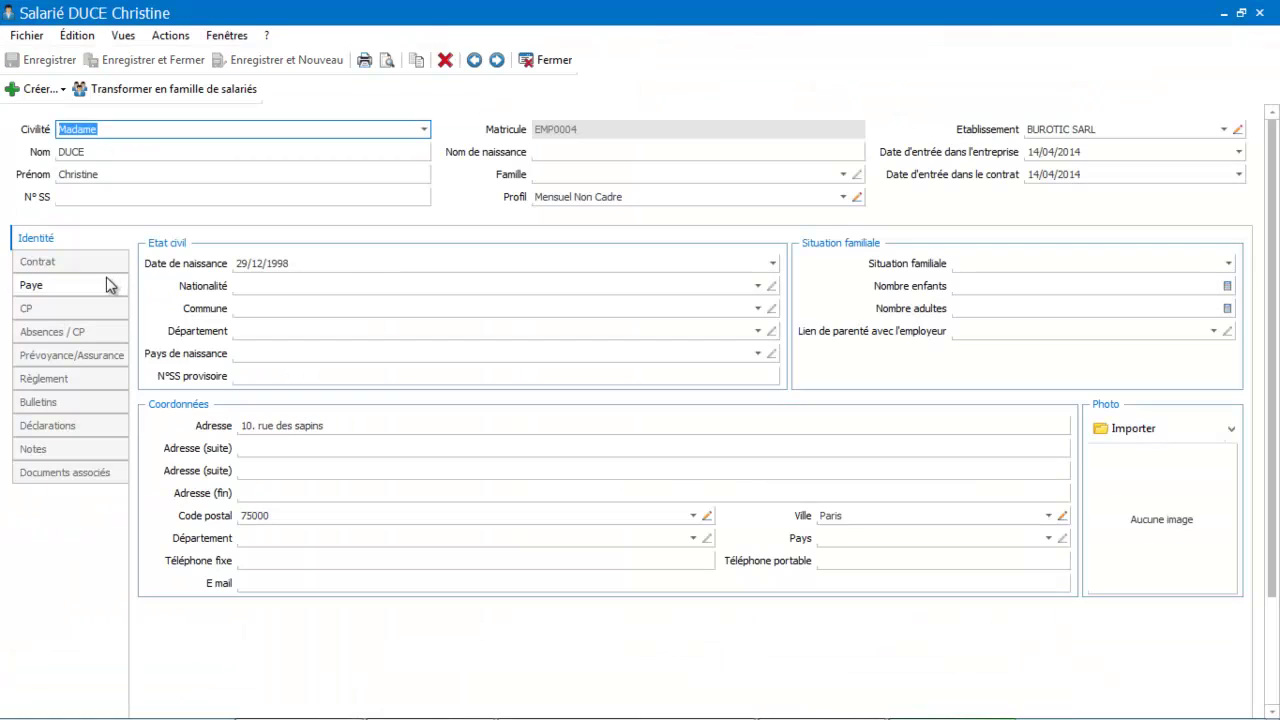
click(101, 286)
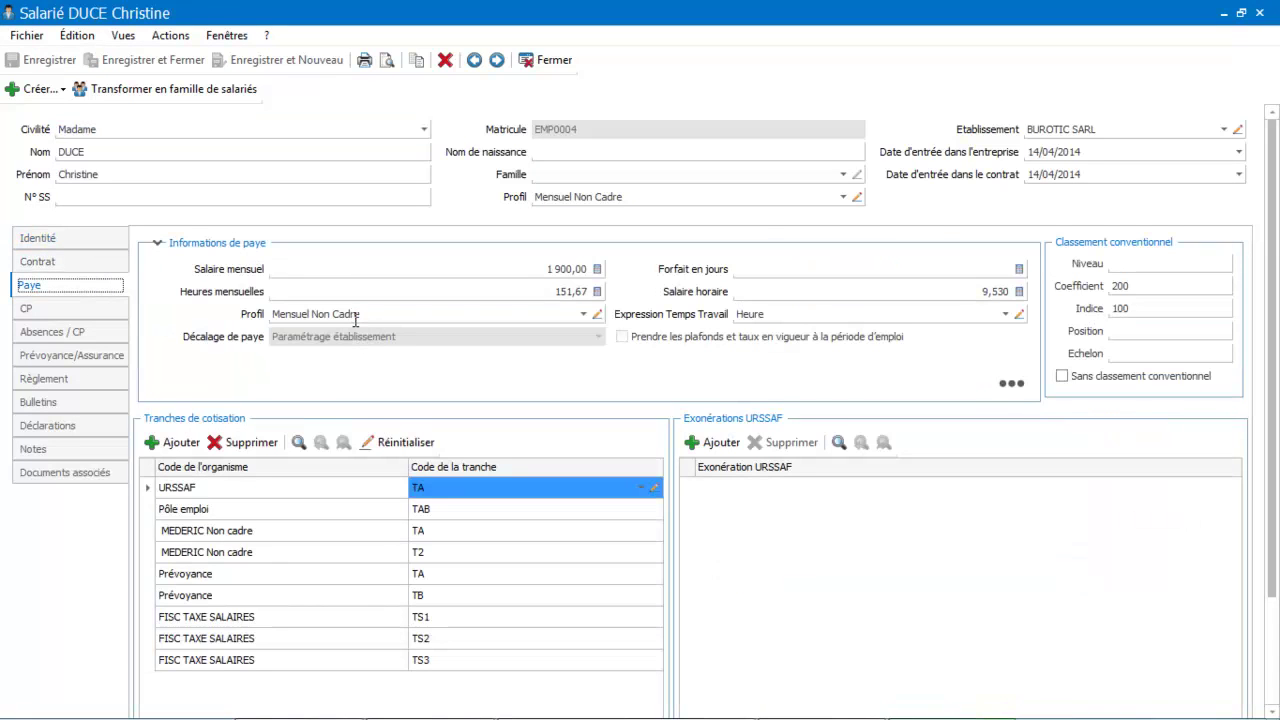
click(355, 316)
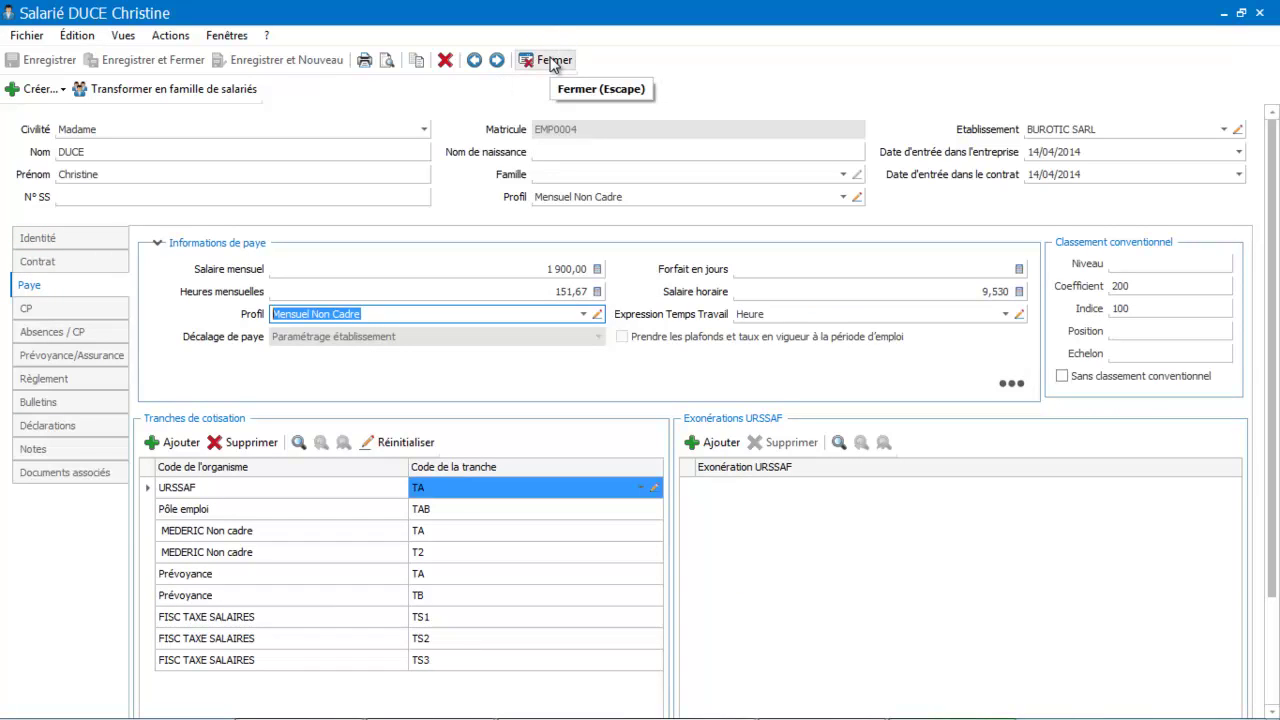
Create a payslip for this employee from the profile.
click(30, 90)
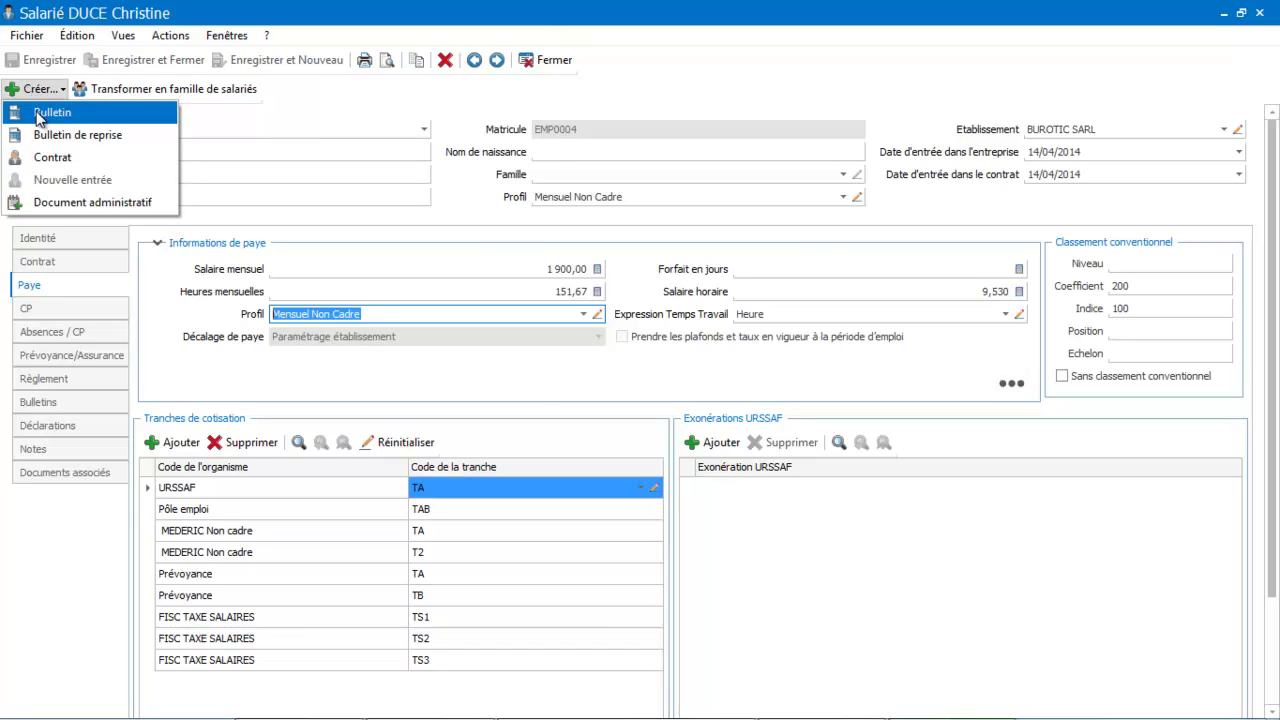
click(38, 113)
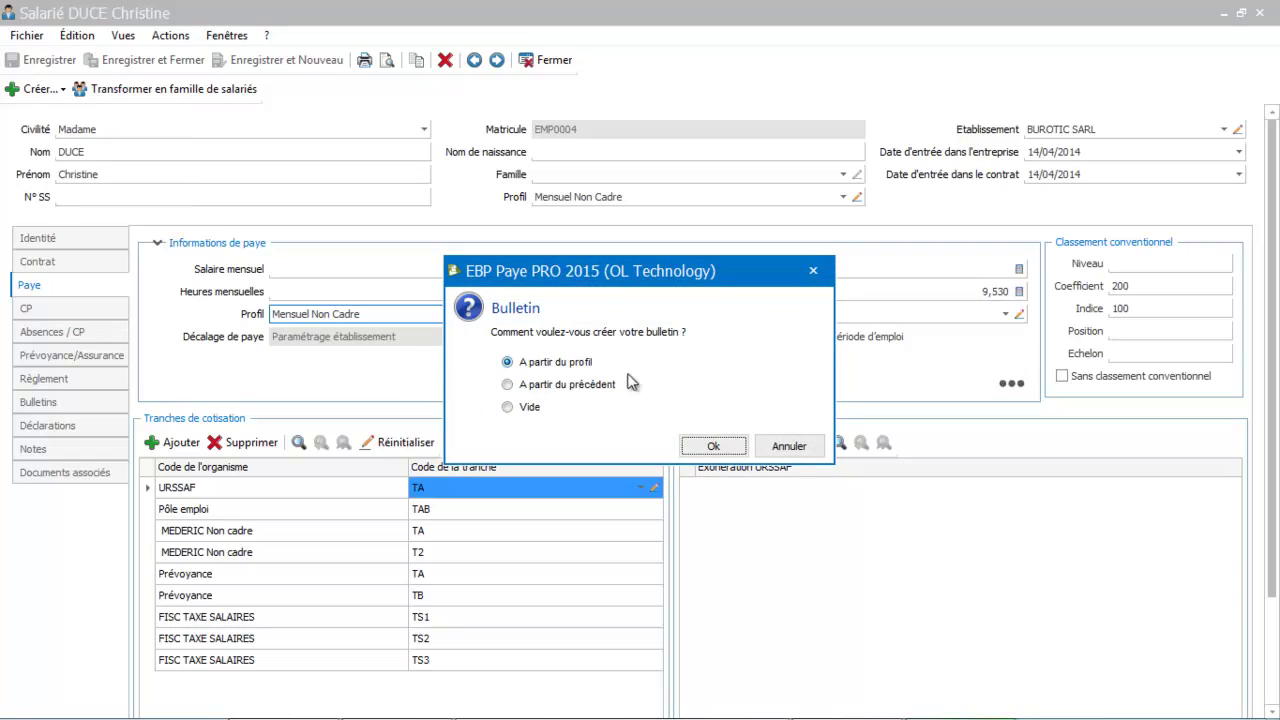
click(712, 448)
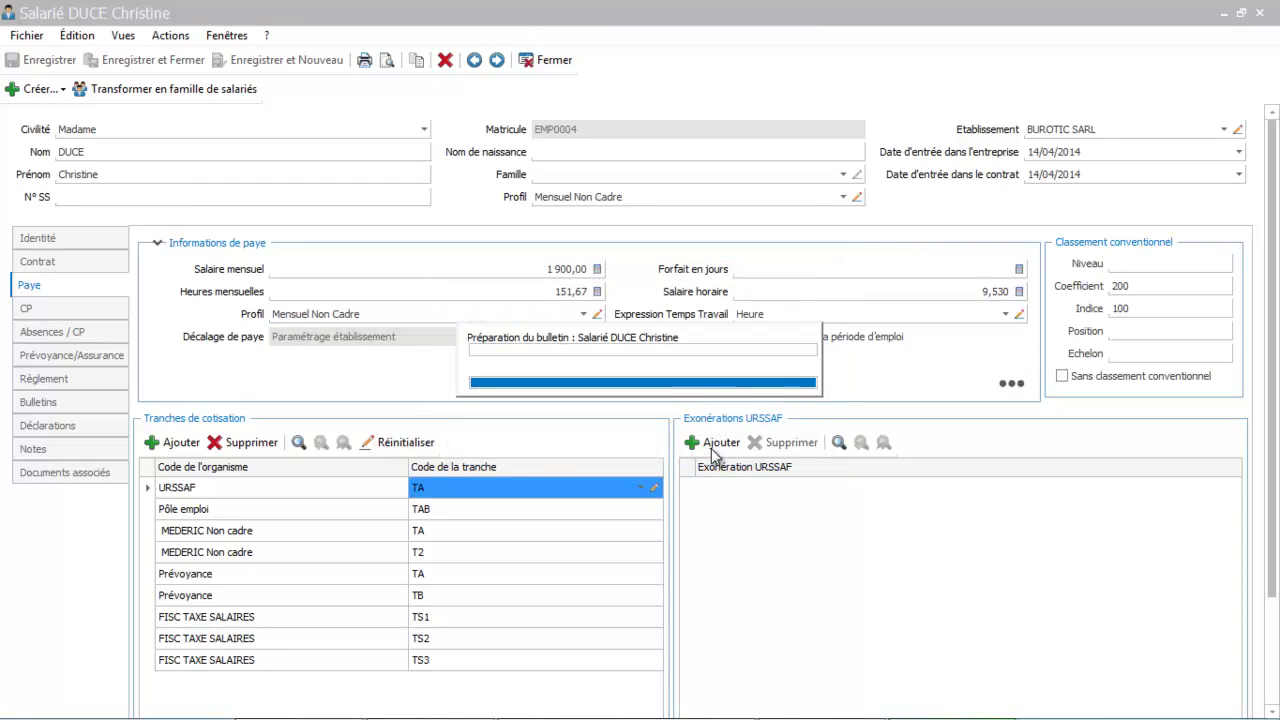
Open the employee's avril 2014 payslip and examine the taxe sur les salaires lines COTTXSAL to COTTXSAL3.
click(38, 402)
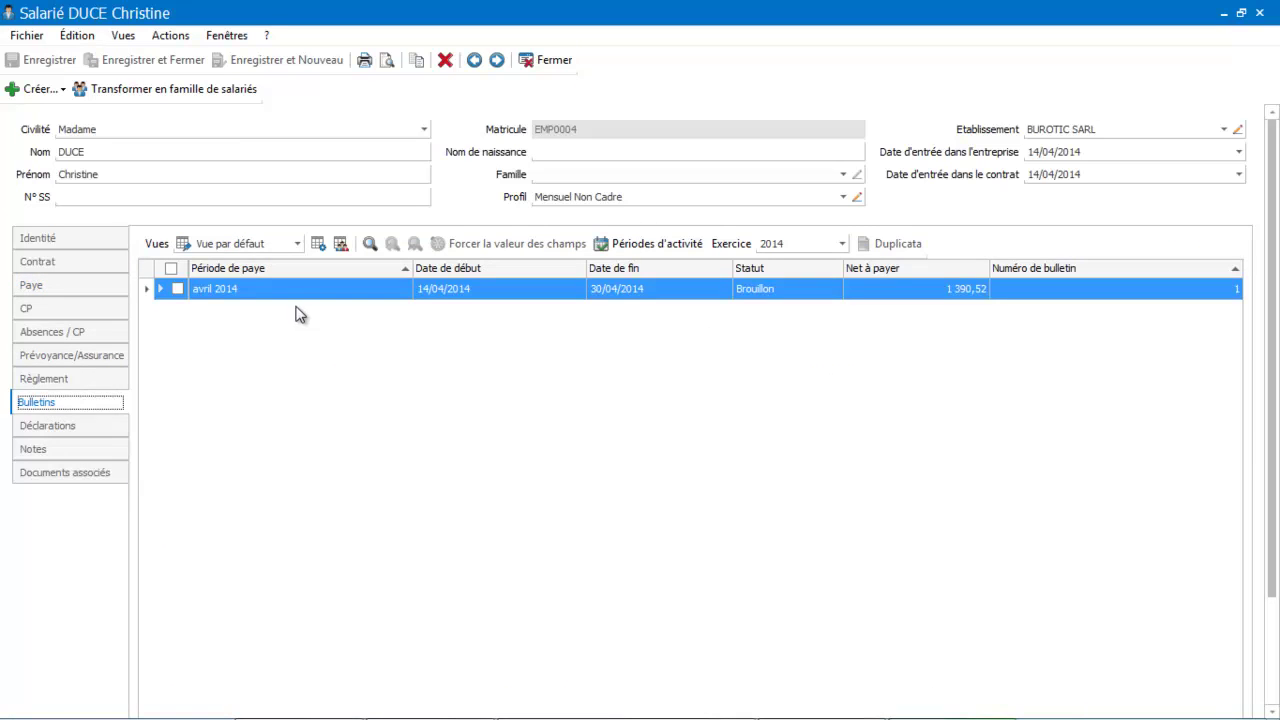
scroll(313, 298, down, 2)
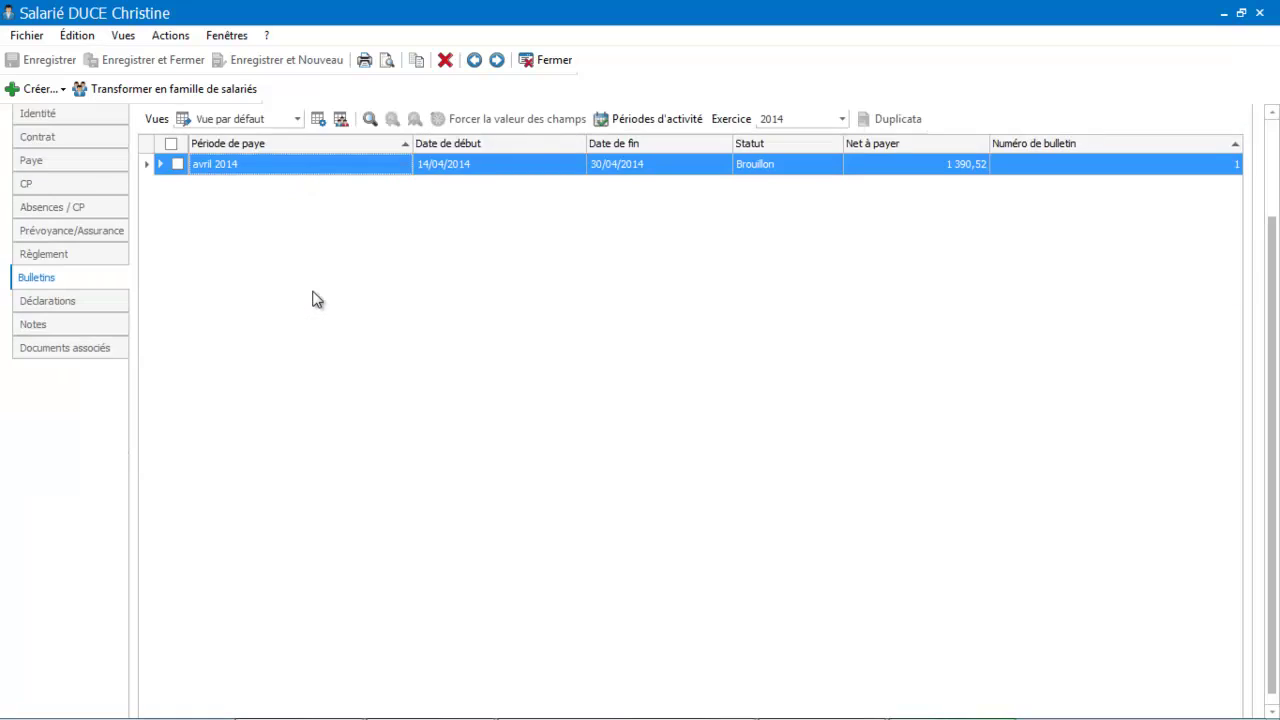
double_click(371, 164)
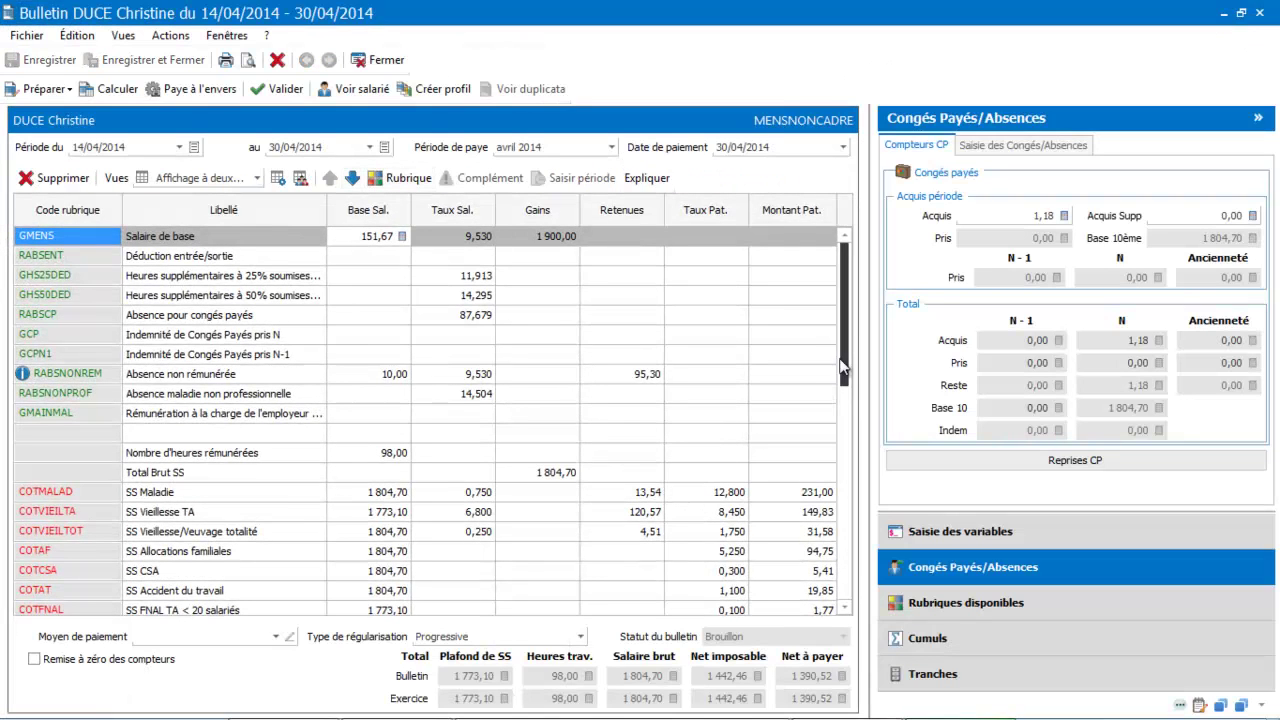
drag(847, 335, 861, 500)
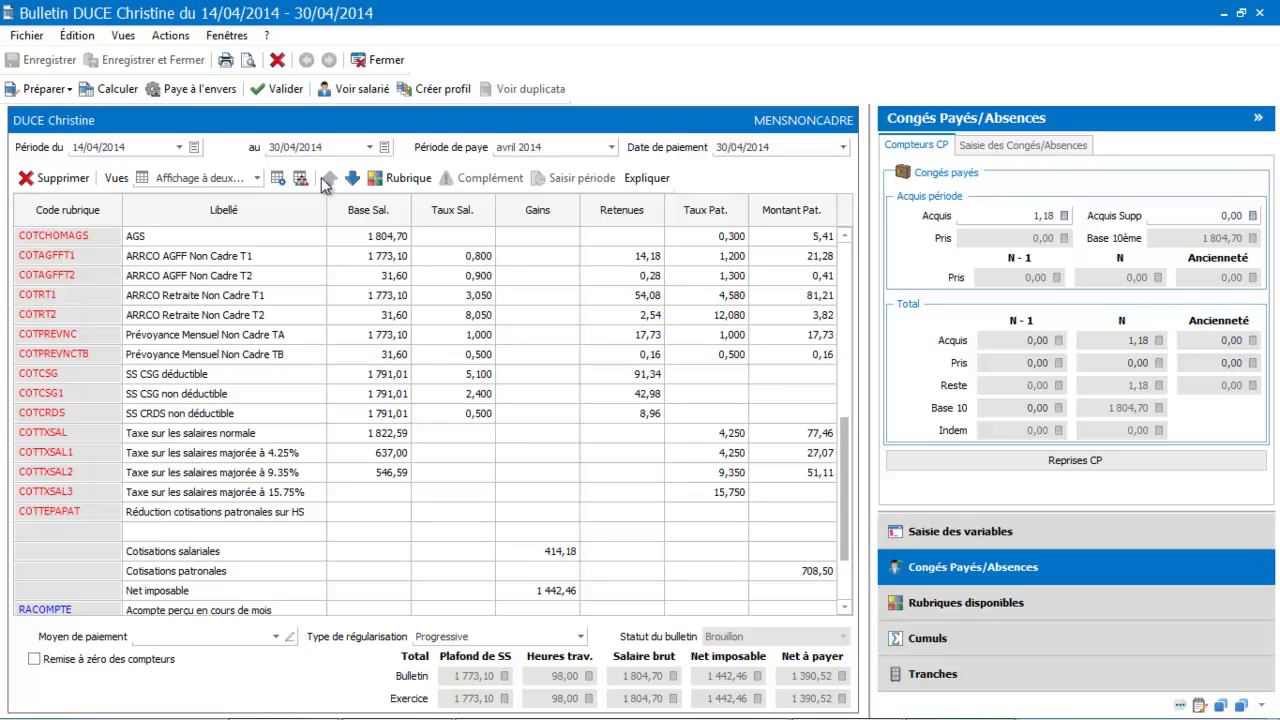
Return to the employee's record from the payslip and delete the FISC TAXE SALAIRES tranches TS1, TS2 and TS3.
click(362, 88)
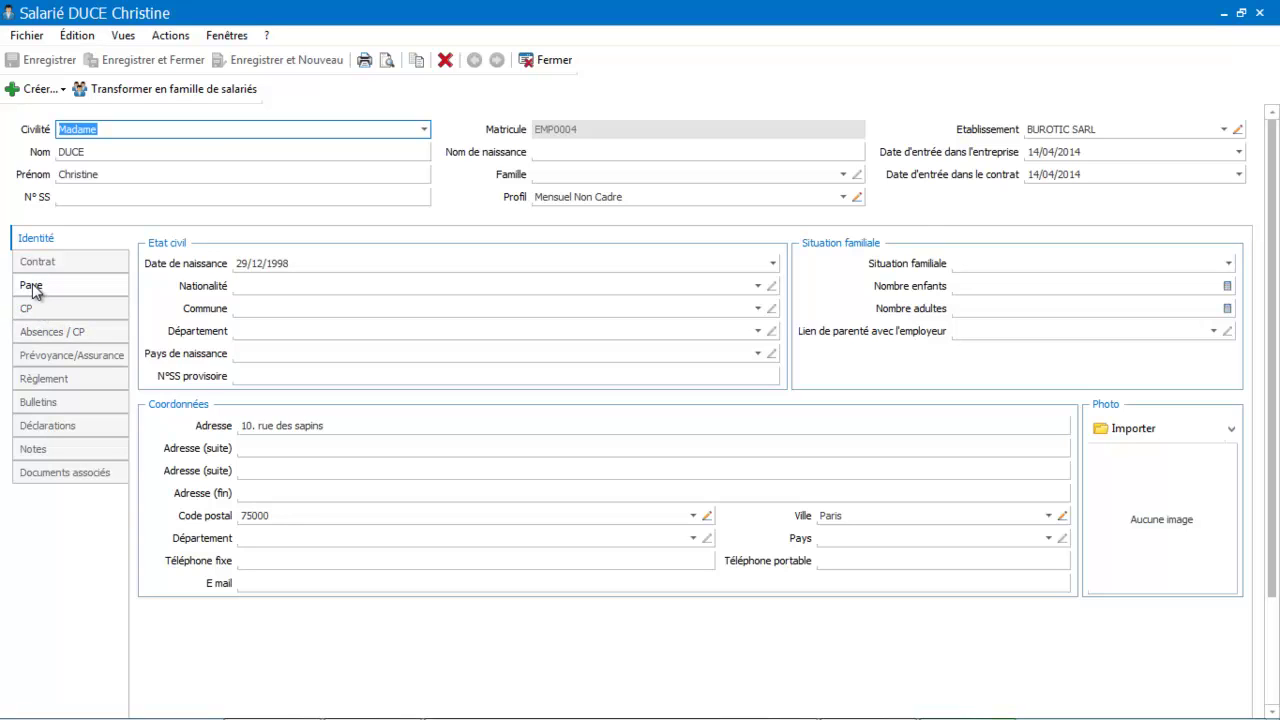
click(33, 288)
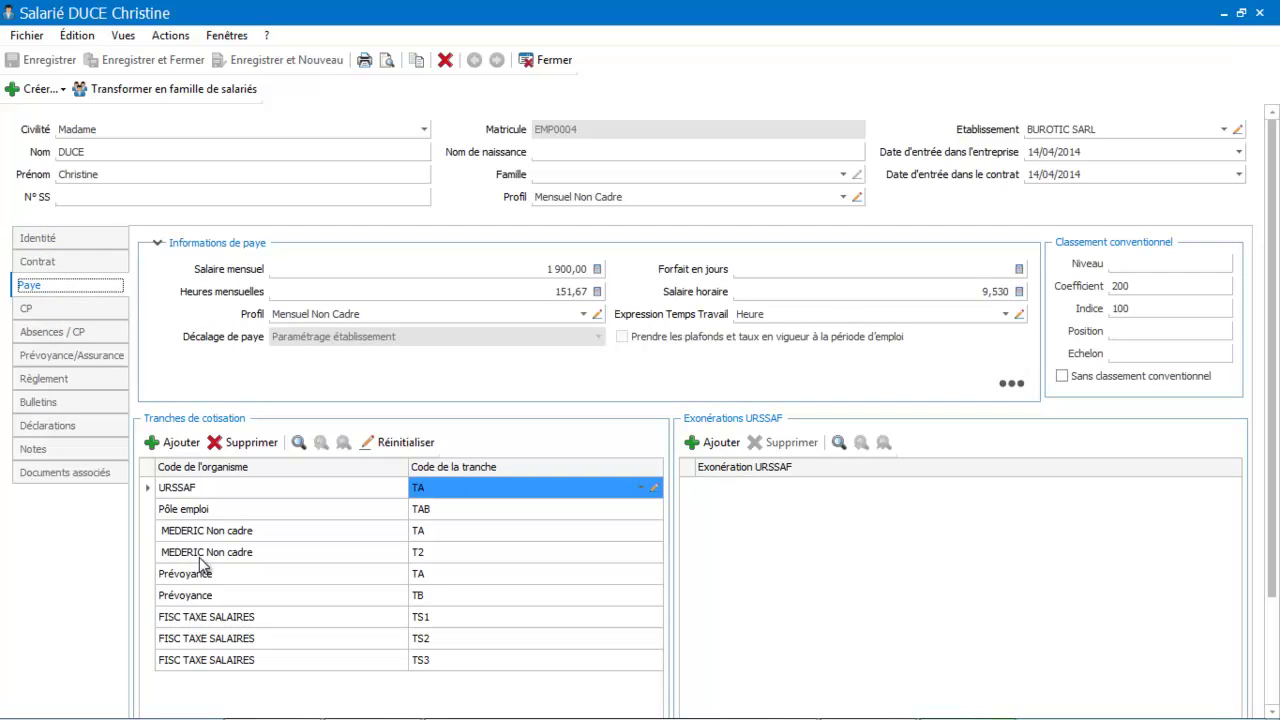
click(178, 617)
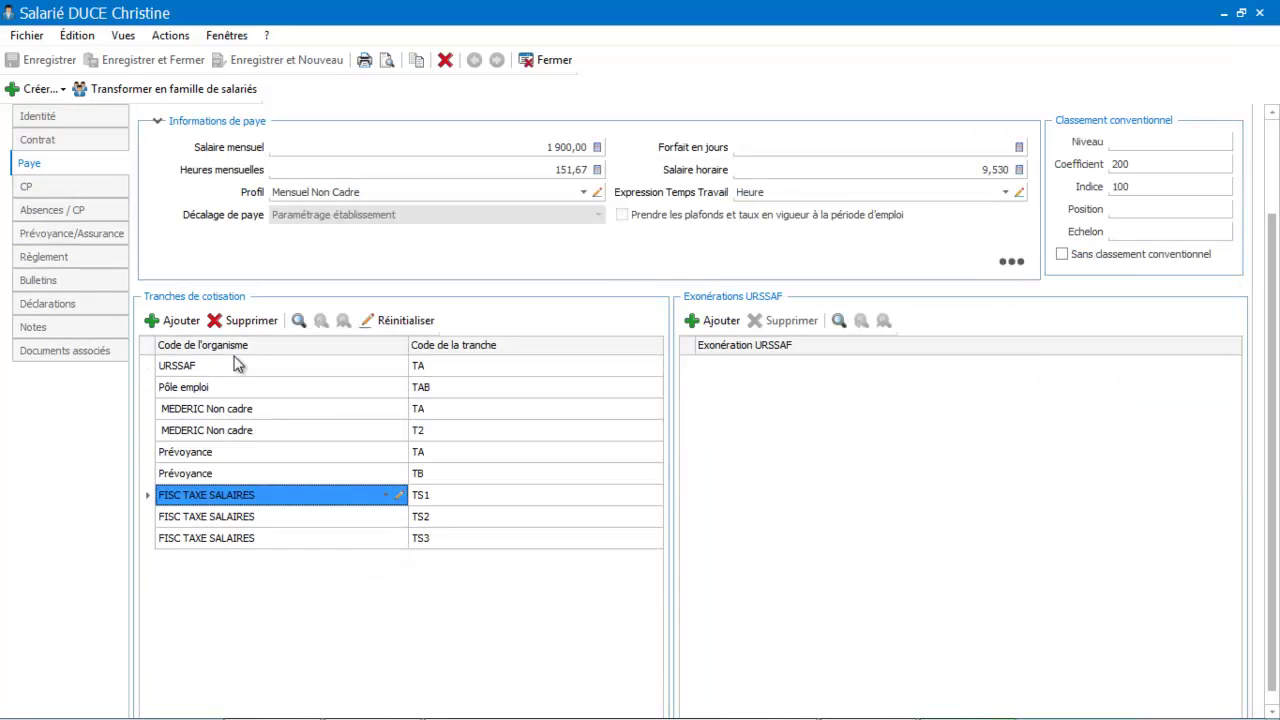
click(246, 323)
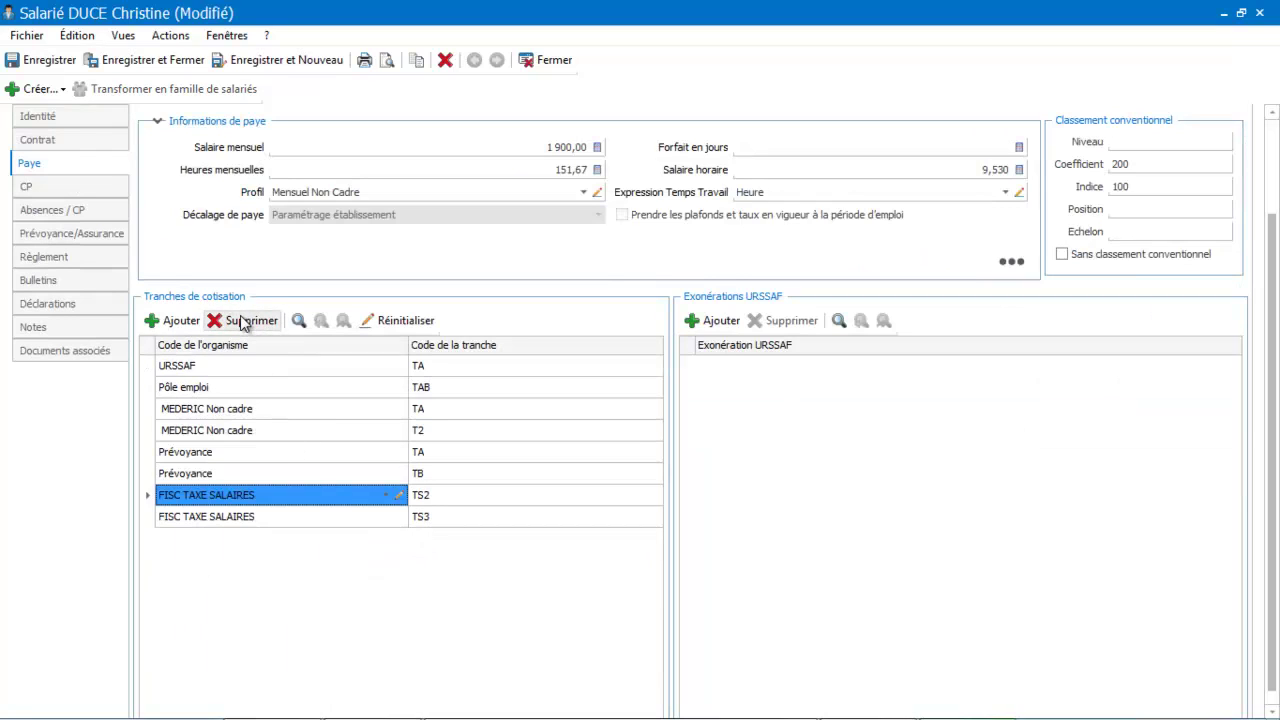
click(243, 325)
click(243, 325)
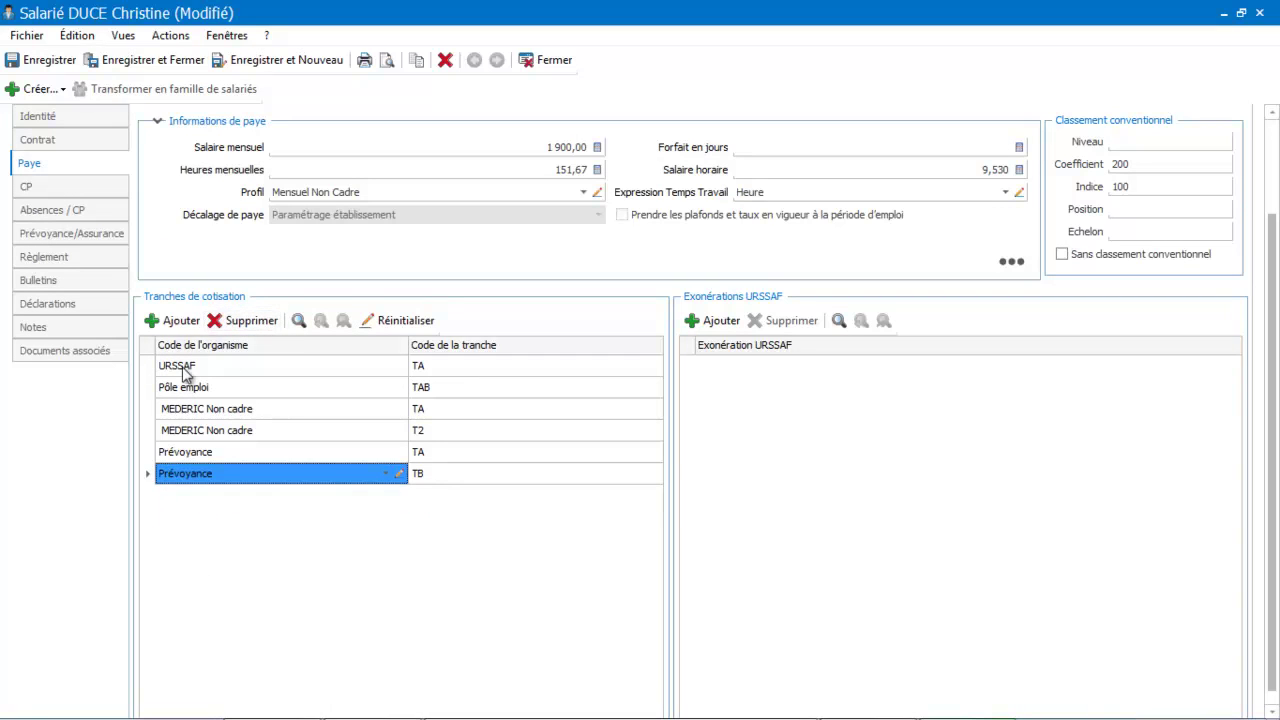
Add a contribution tranche line with organisme FISC TAXE SALAIRES and tranche TS1 to the employee's pay settings.
click(182, 322)
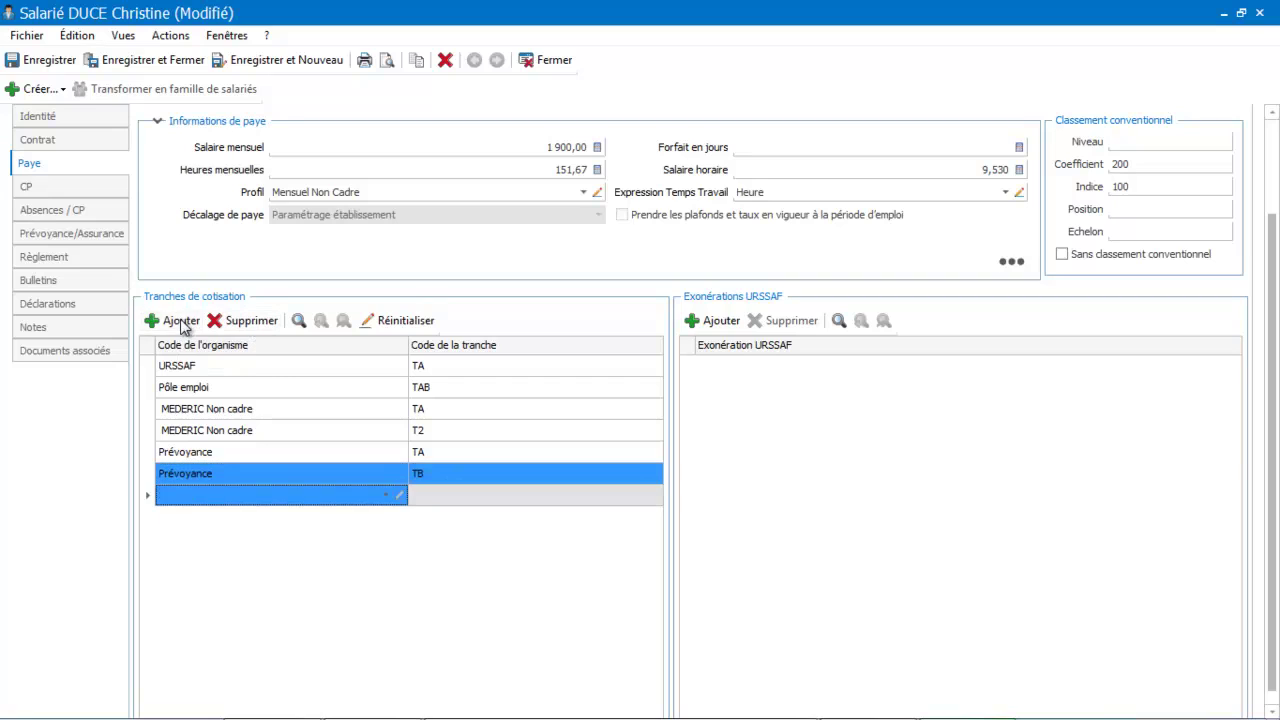
click(306, 500)
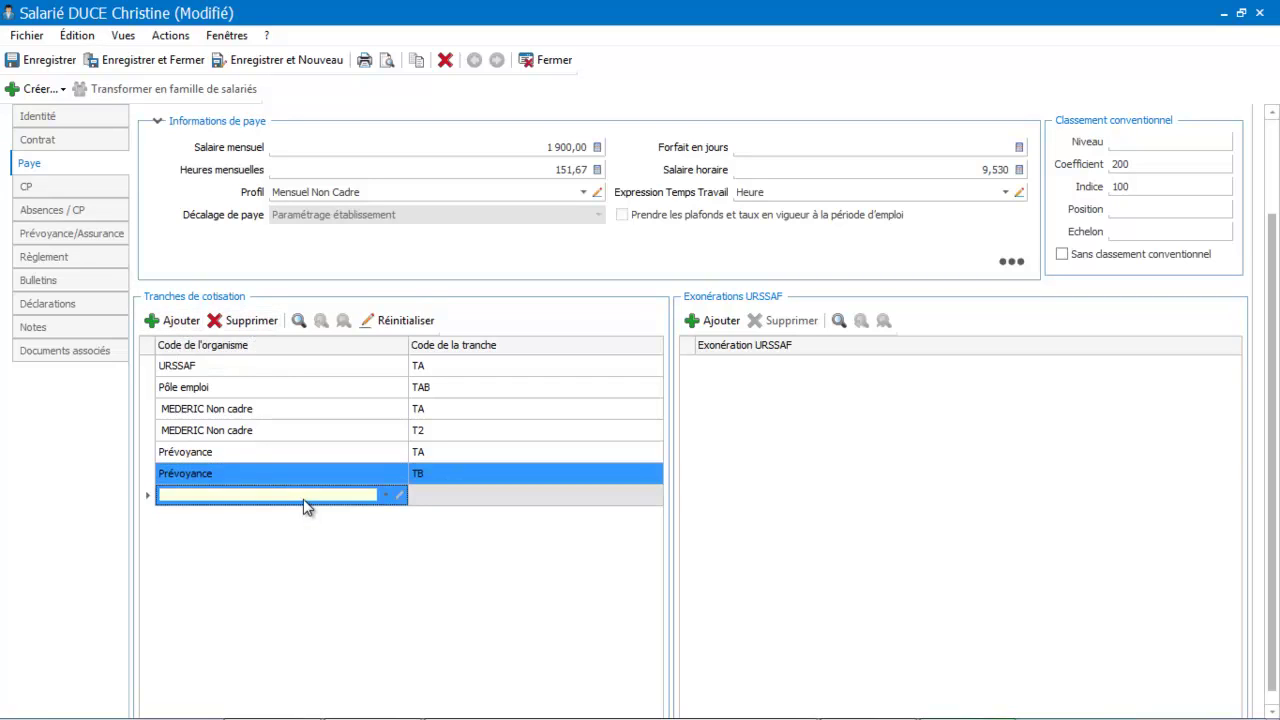
click(383, 495)
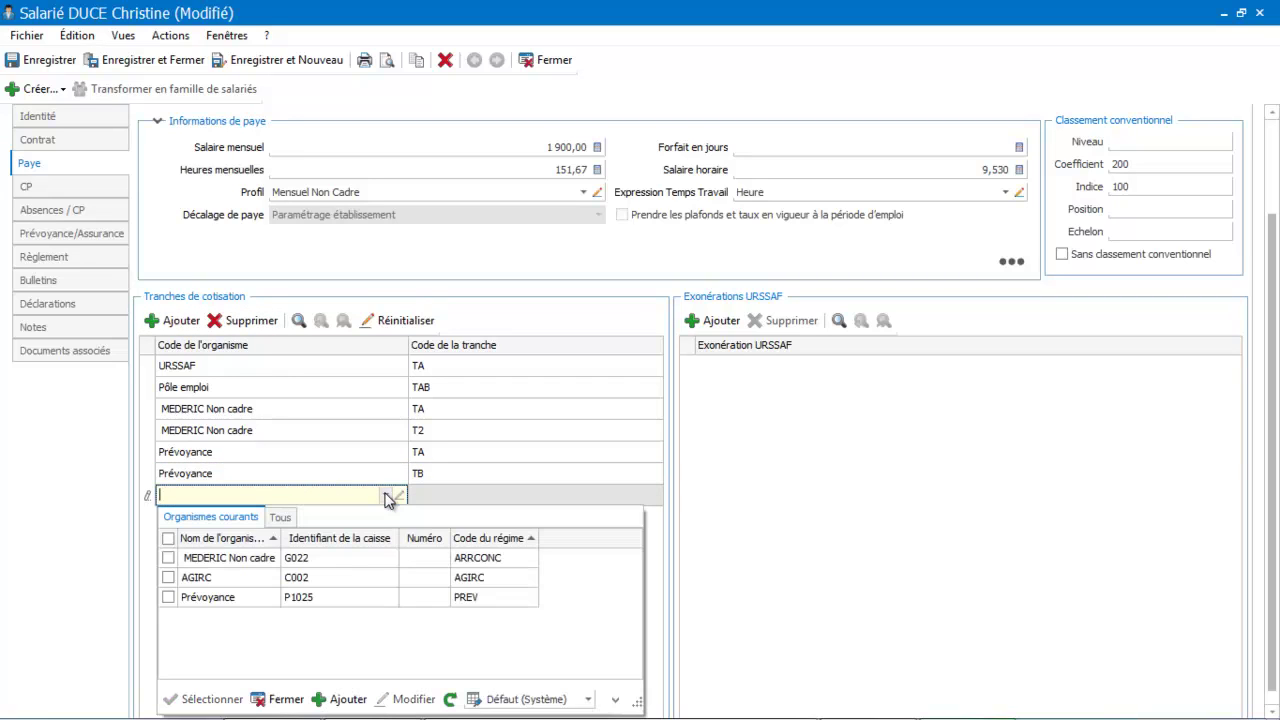
click(281, 517)
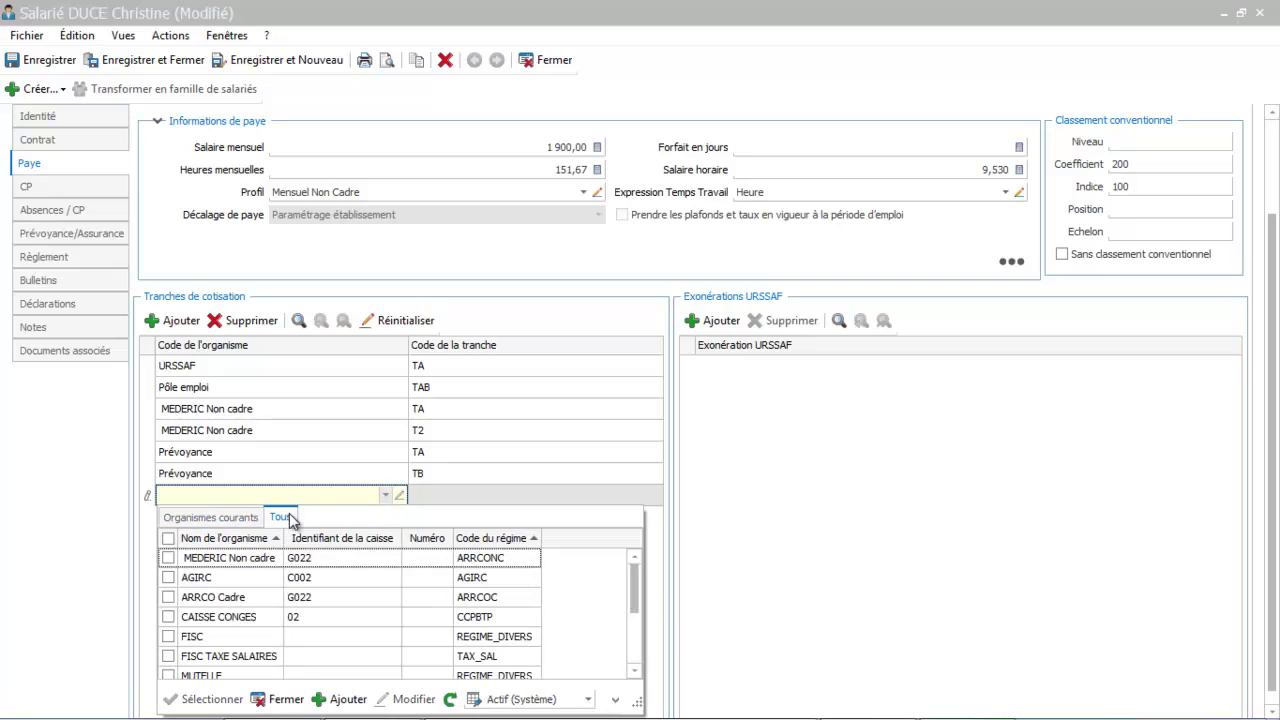
click(222, 653)
click(475, 500)
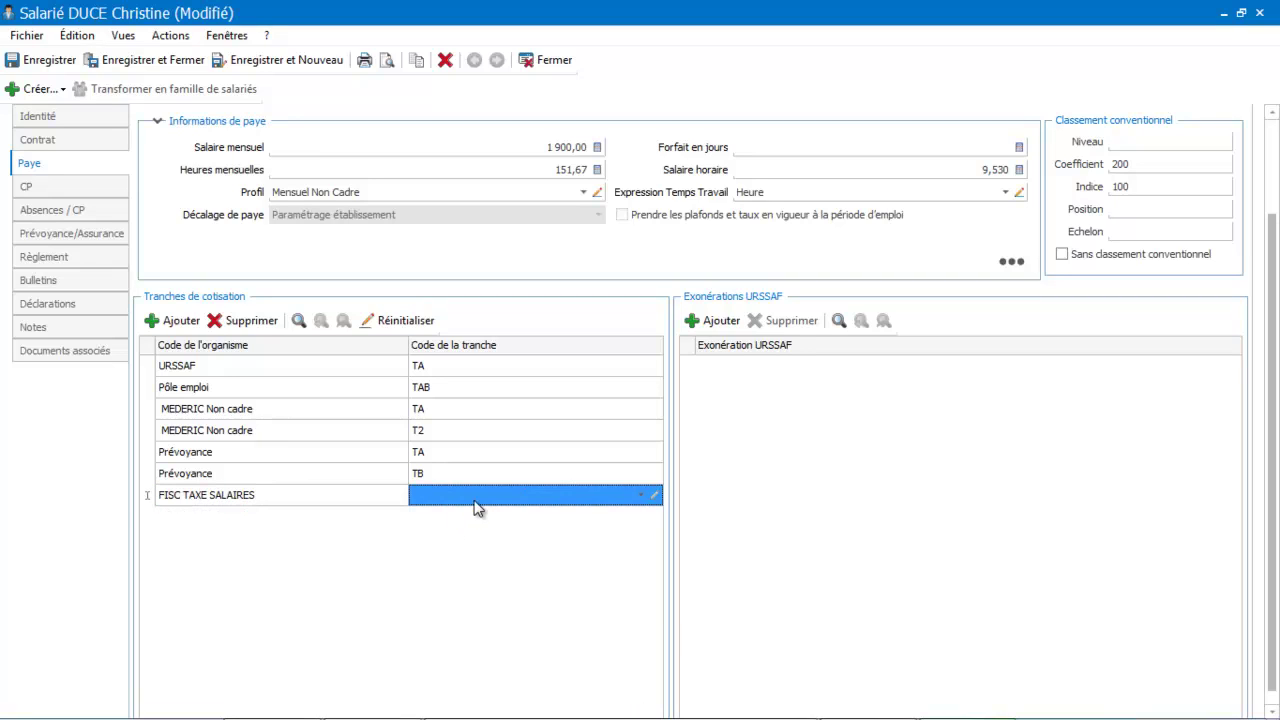
click(644, 497)
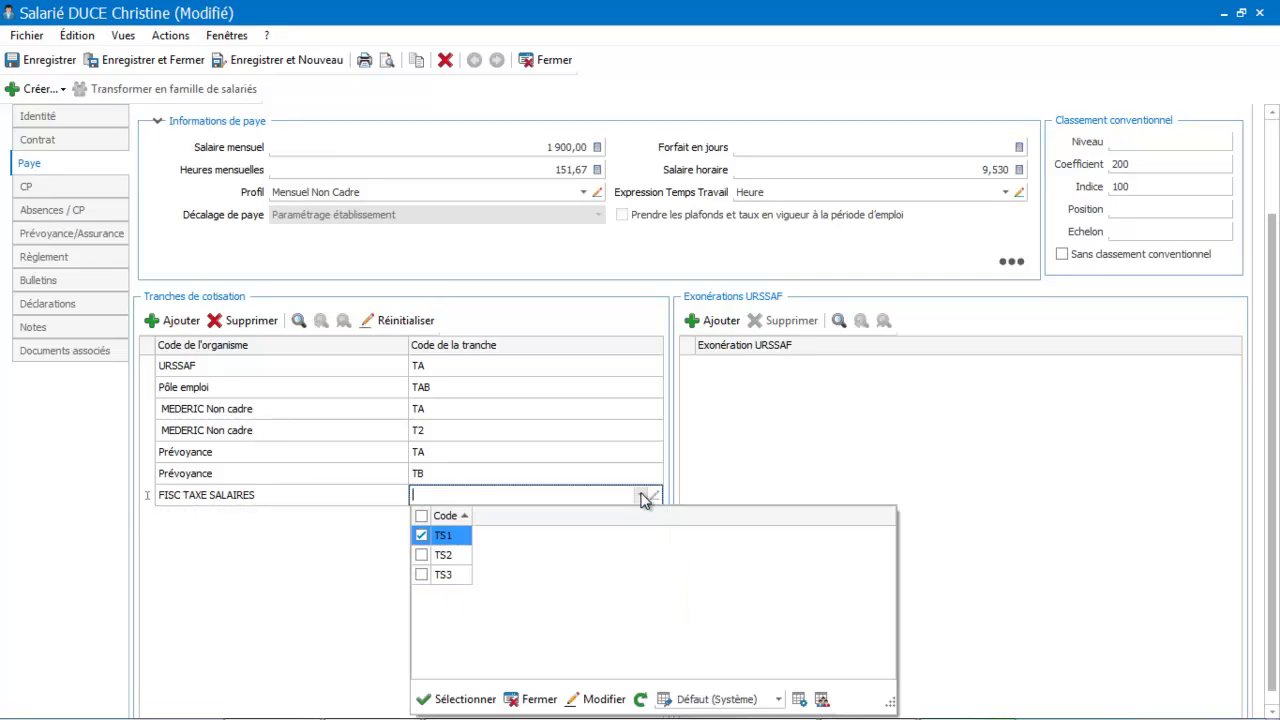
click(449, 537)
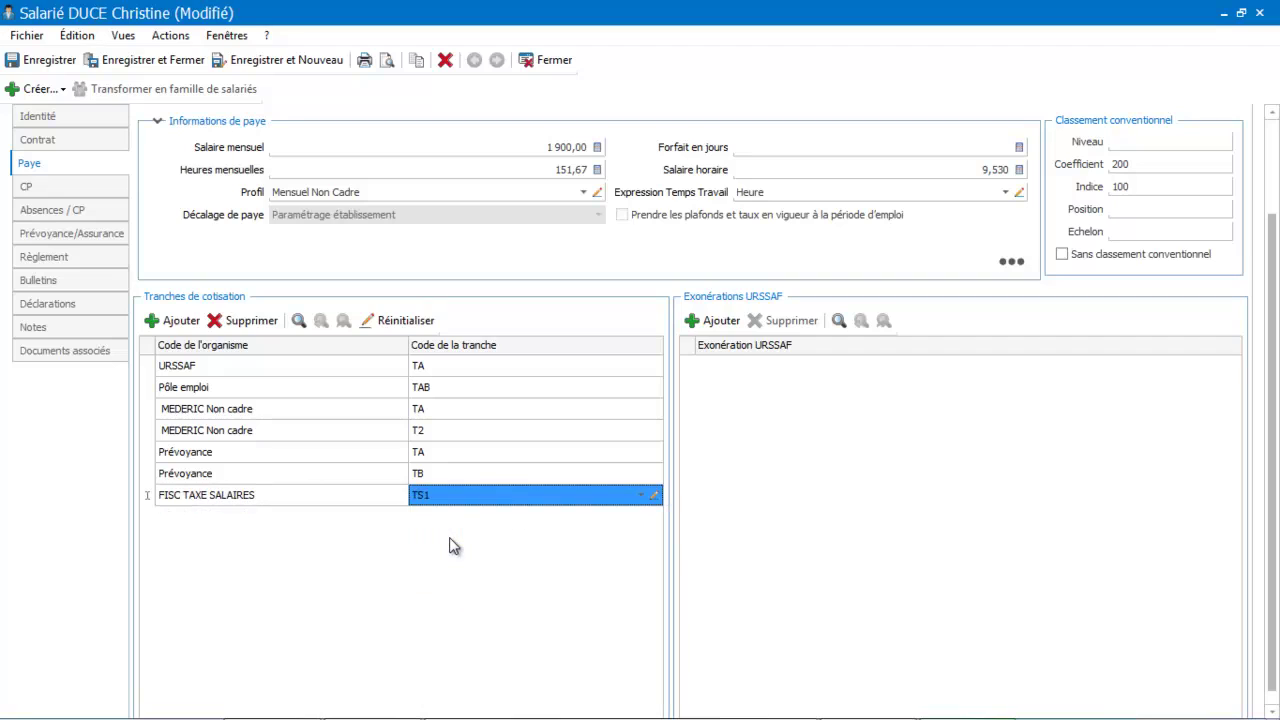
Add a second contribution tranche line with organisme FISC TAXE SALAIRES and tranche TS2 to the employee's pay settings.
click(180, 322)
click(363, 526)
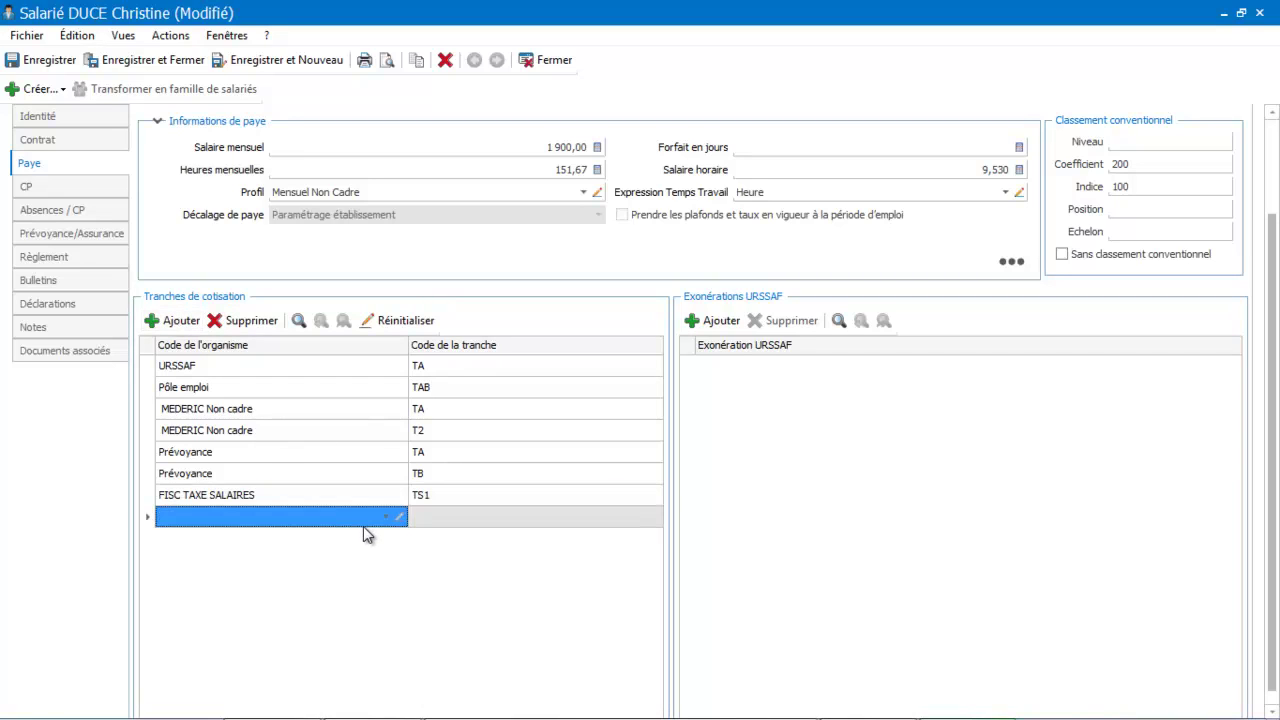
click(385, 518)
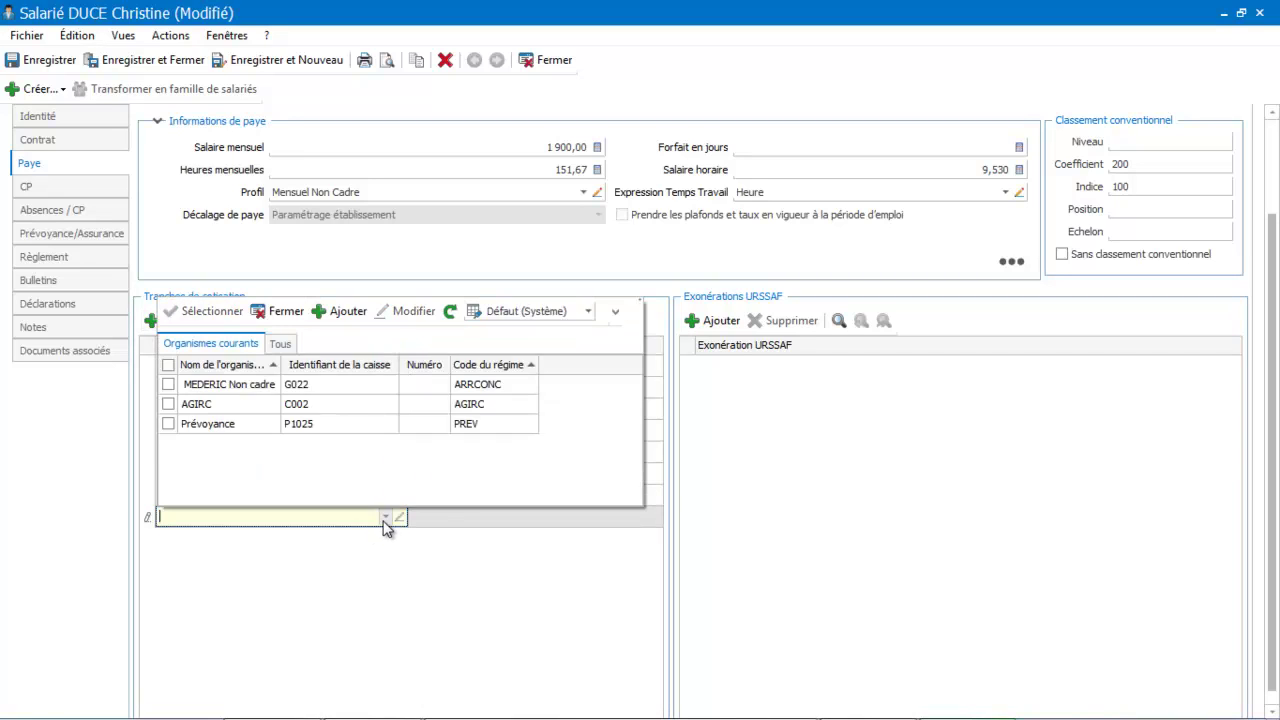
click(280, 345)
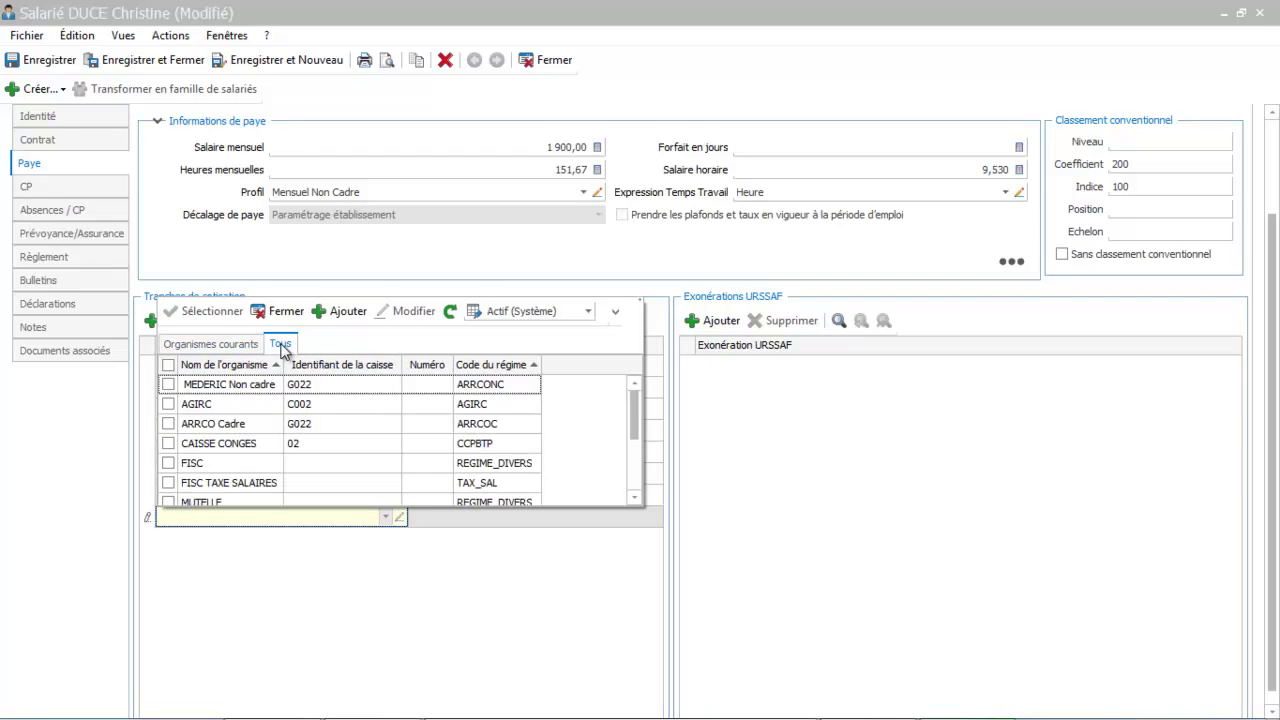
double_click(236, 483)
click(467, 520)
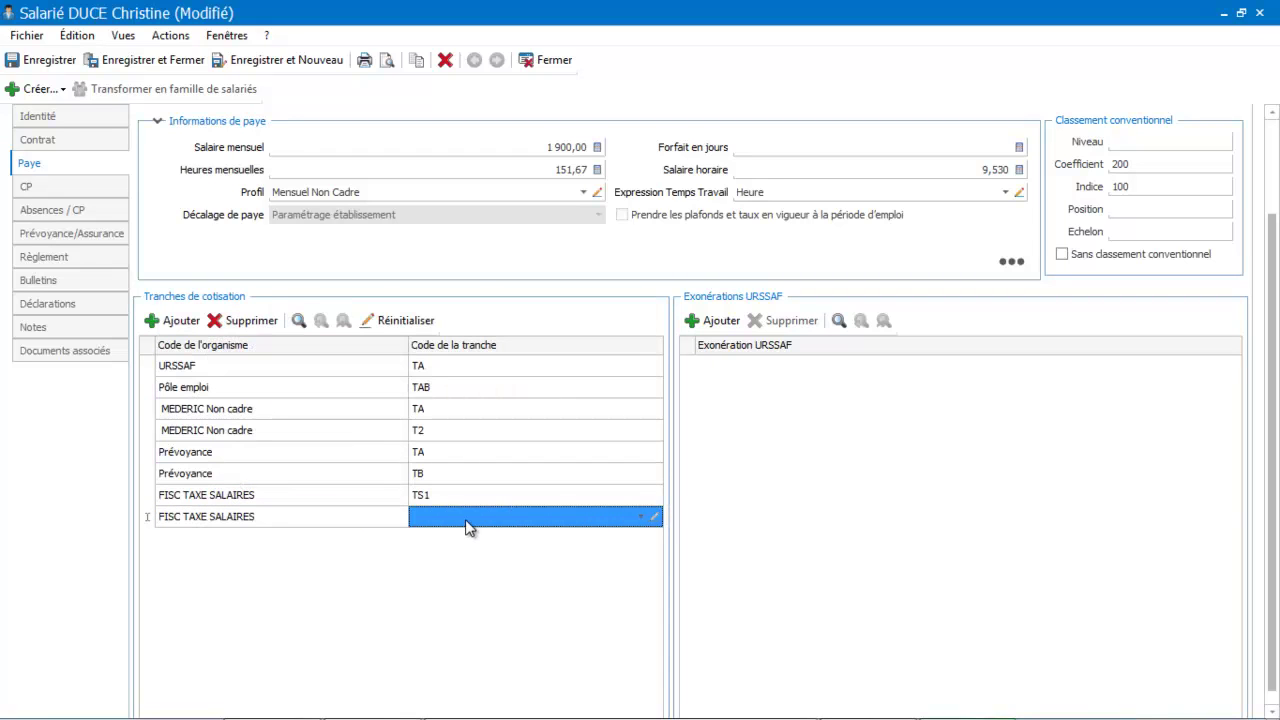
click(641, 516)
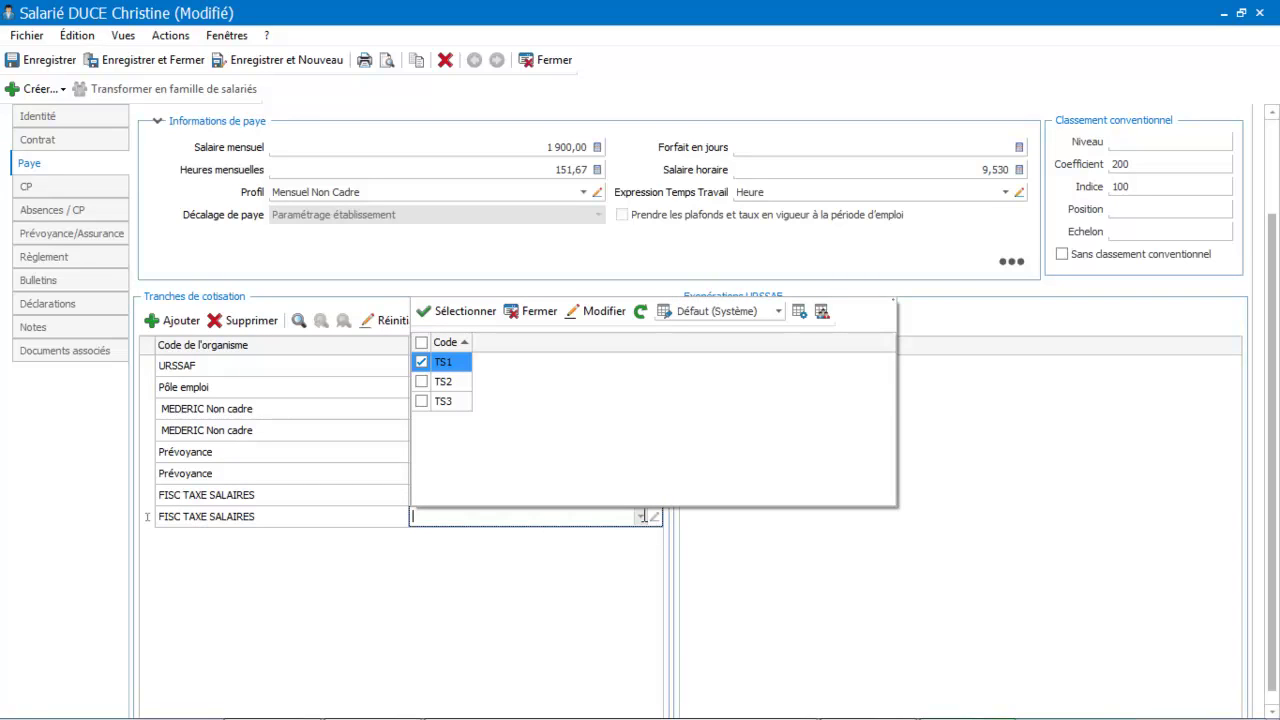
double_click(457, 382)
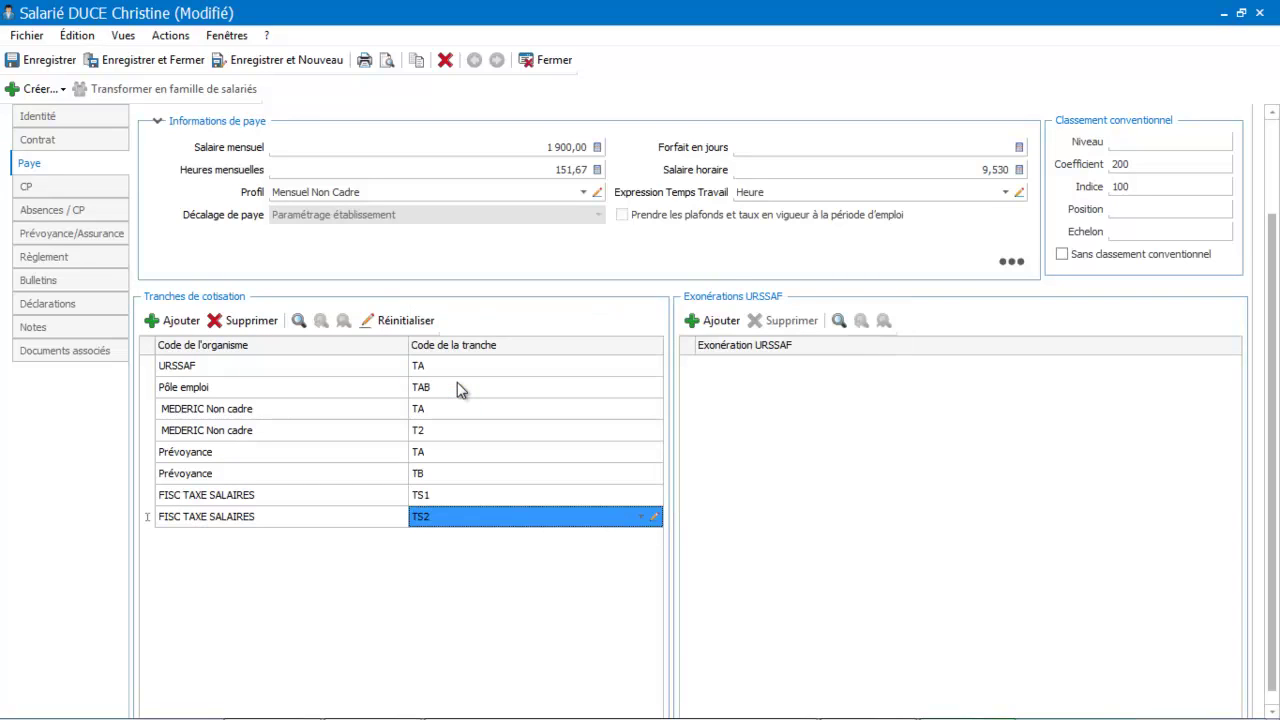
Add a third contribution tranche line with organisme FISC TAXE SALAIRES and tranche TS3.
click(152, 320)
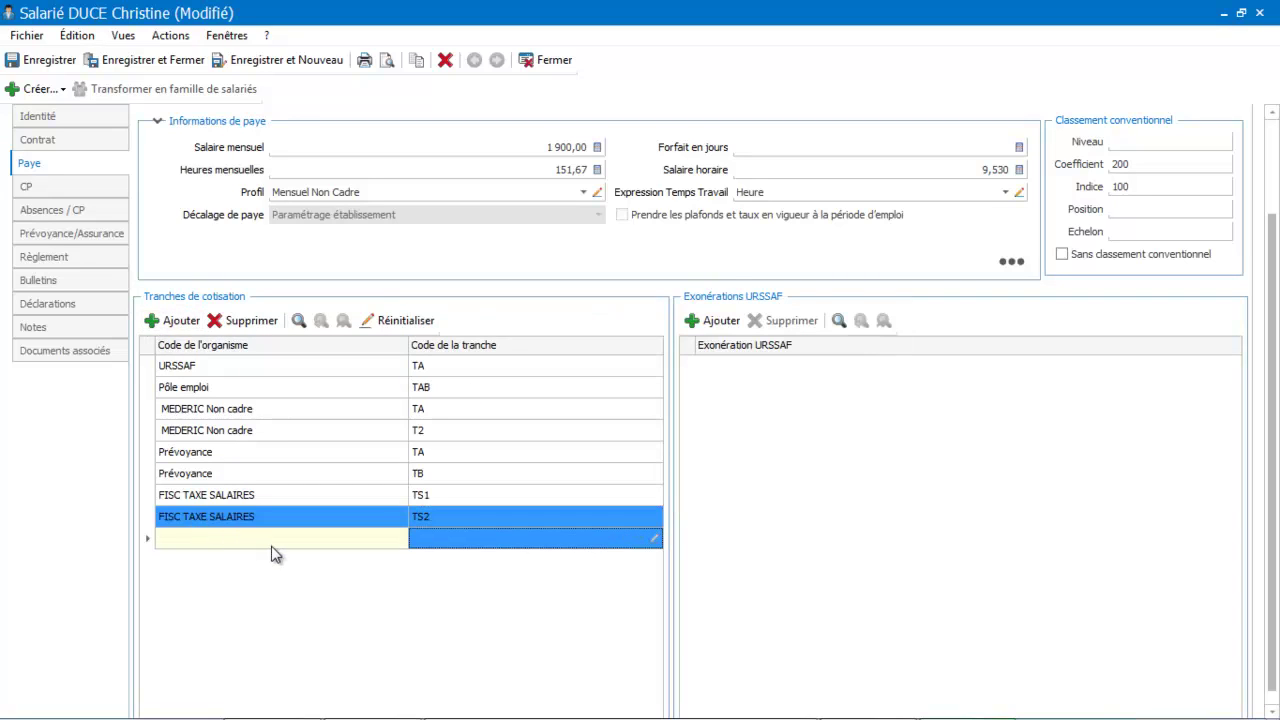
click(303, 540)
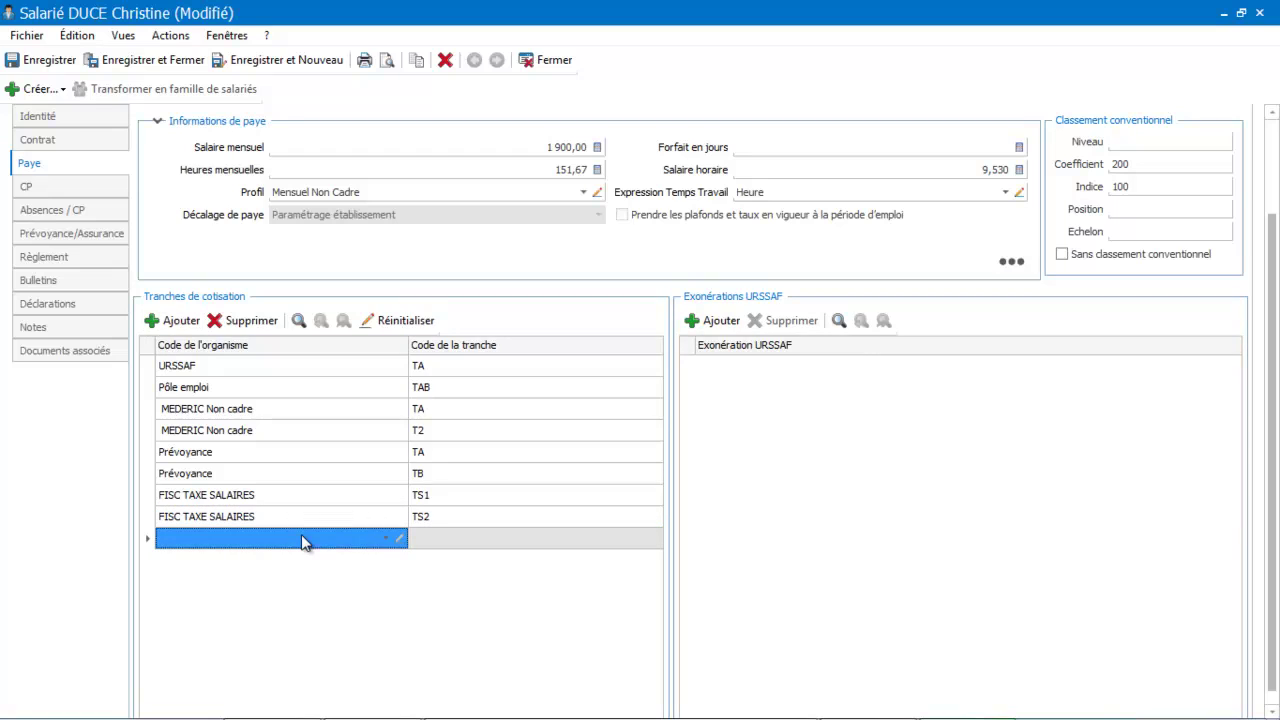
click(385, 540)
click(285, 365)
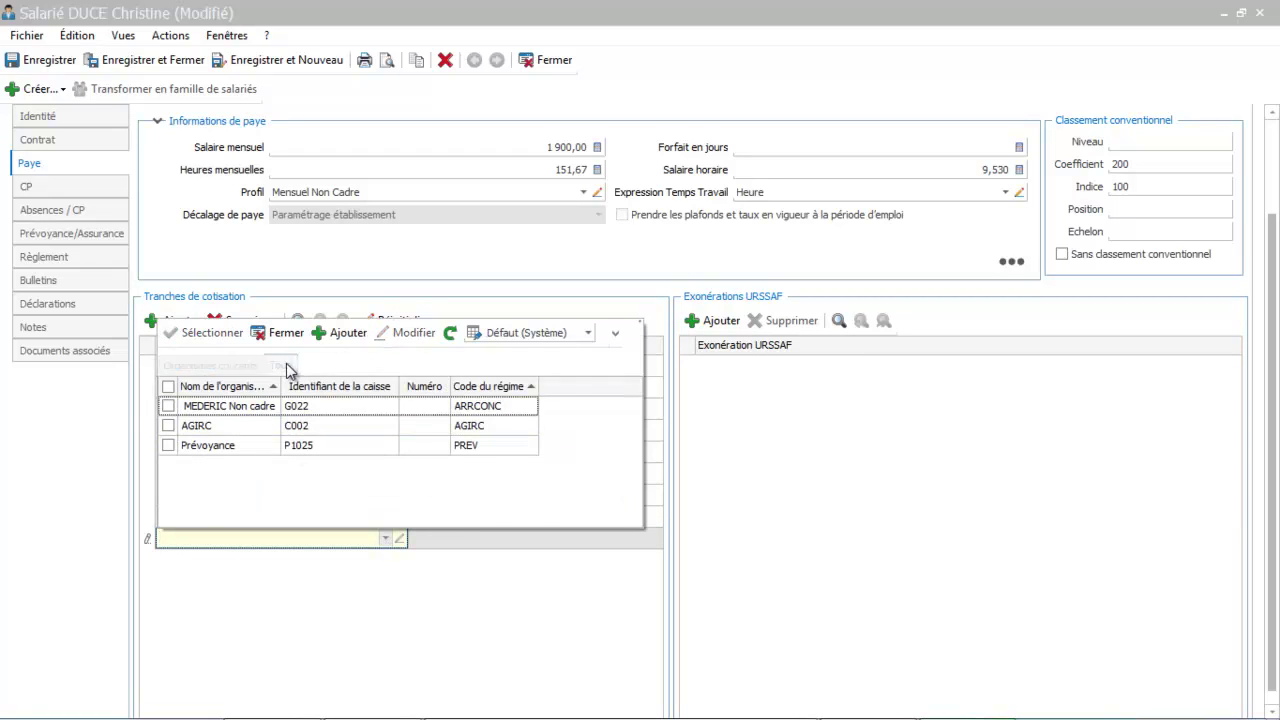
drag(632, 430, 635, 458)
double_click(229, 443)
double_click(455, 421)
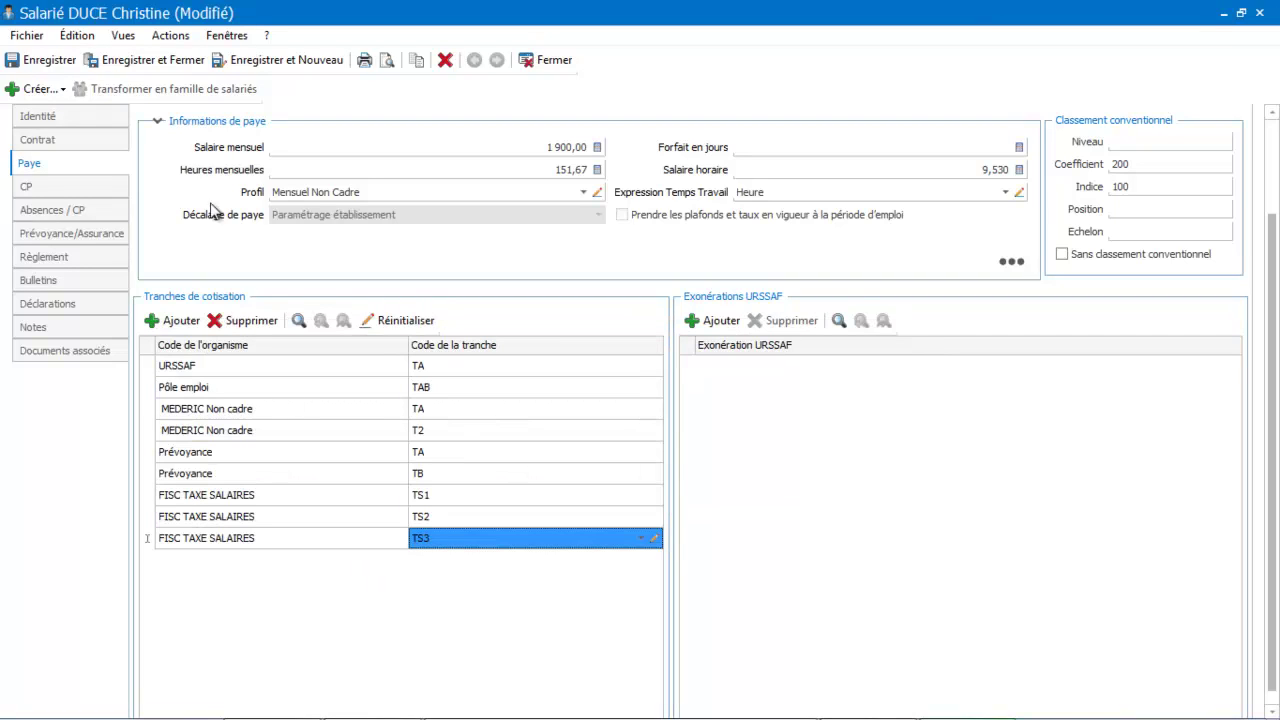
Save the employee's tranche changes, and close the payslip and the employee record to return to the Bulletins list.
click(165, 62)
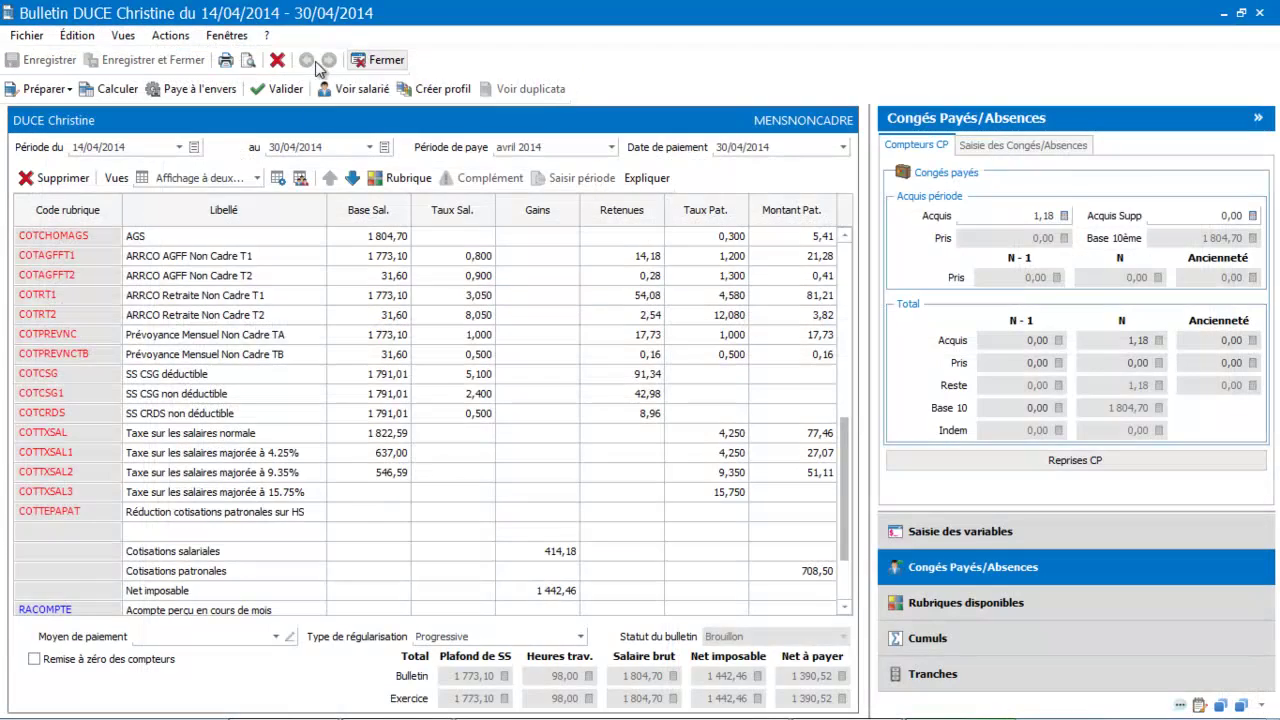
click(377, 60)
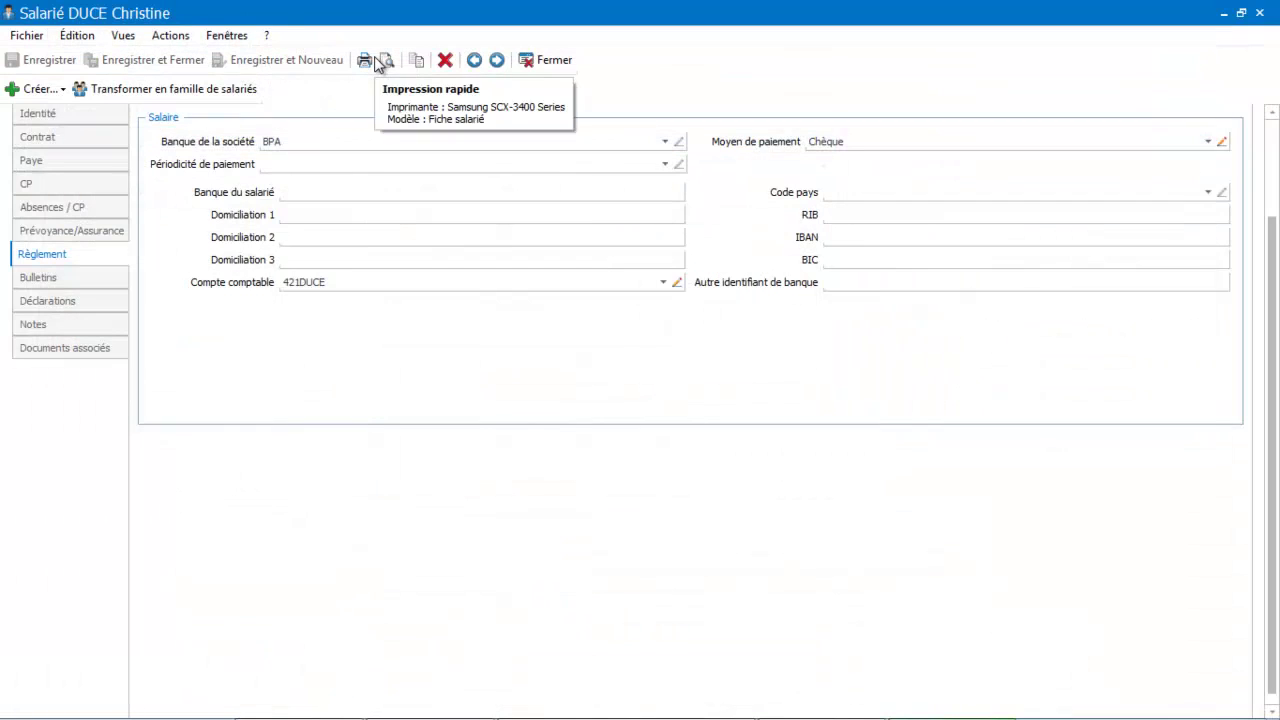
click(554, 63)
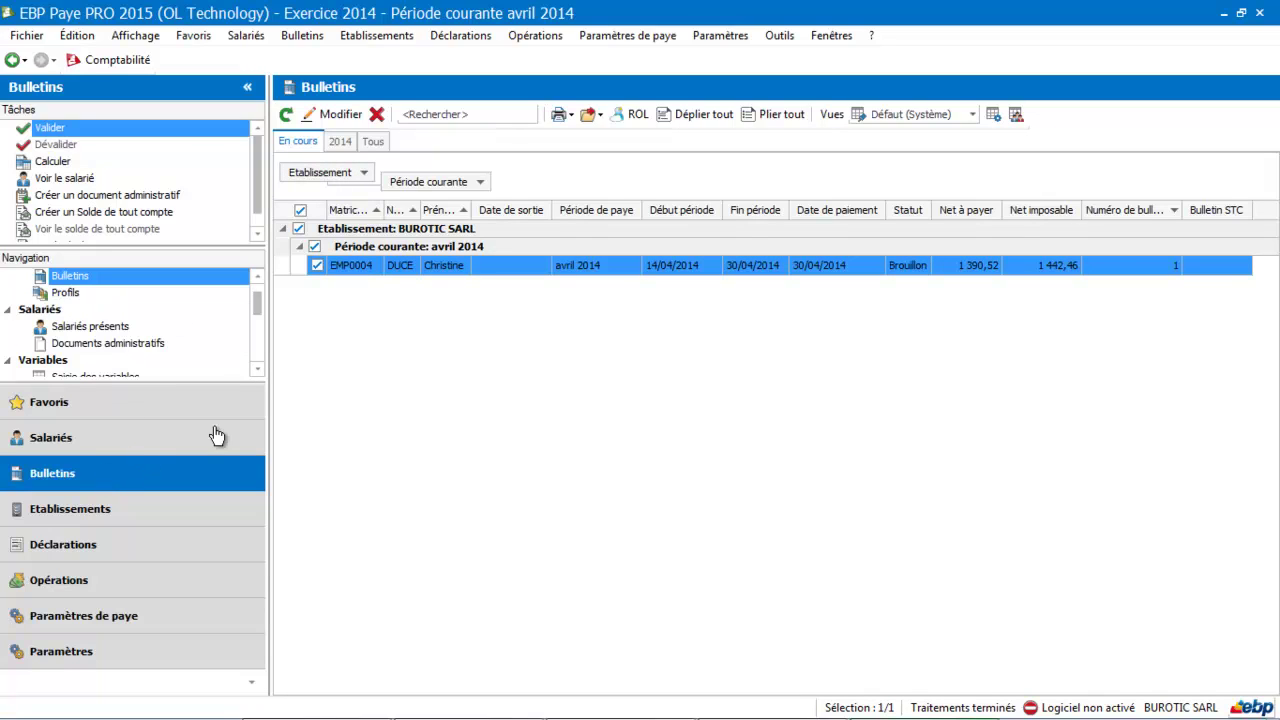
Open the Etat des charges payroll report for printing and restrict its organismes to FISC TAXE SALAIRES.
click(372, 37)
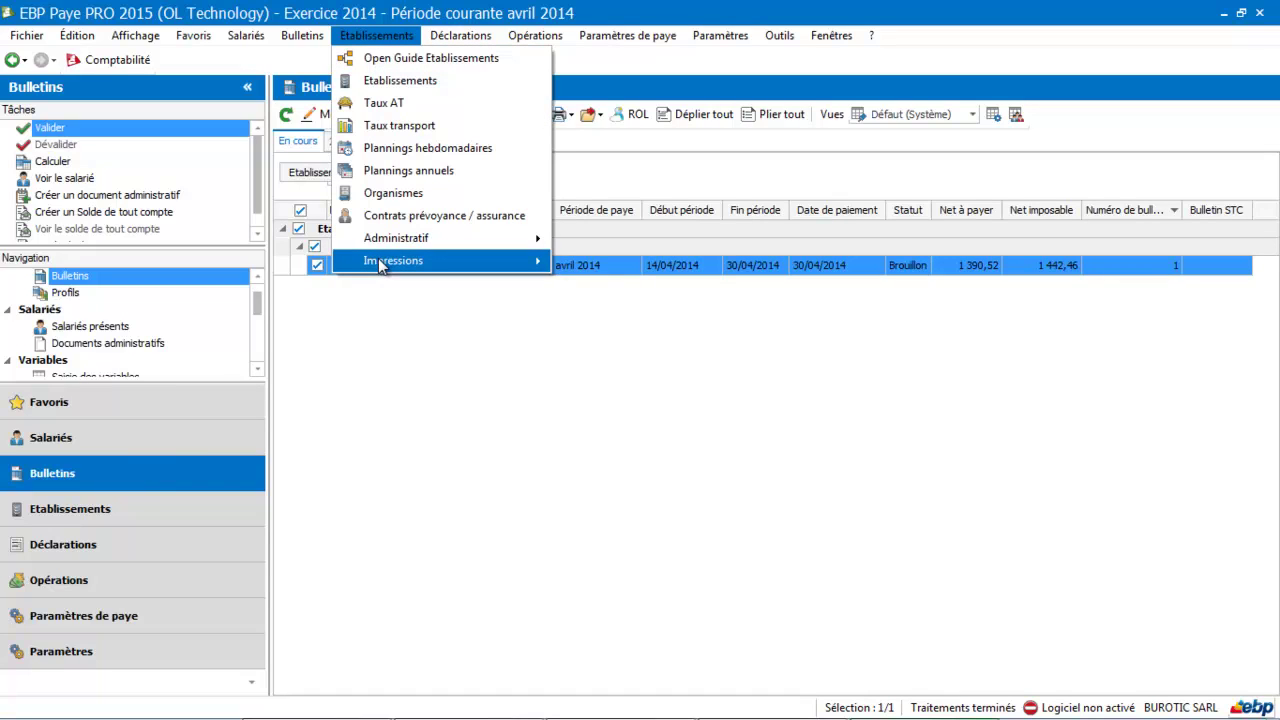
mouse_move(383, 262)
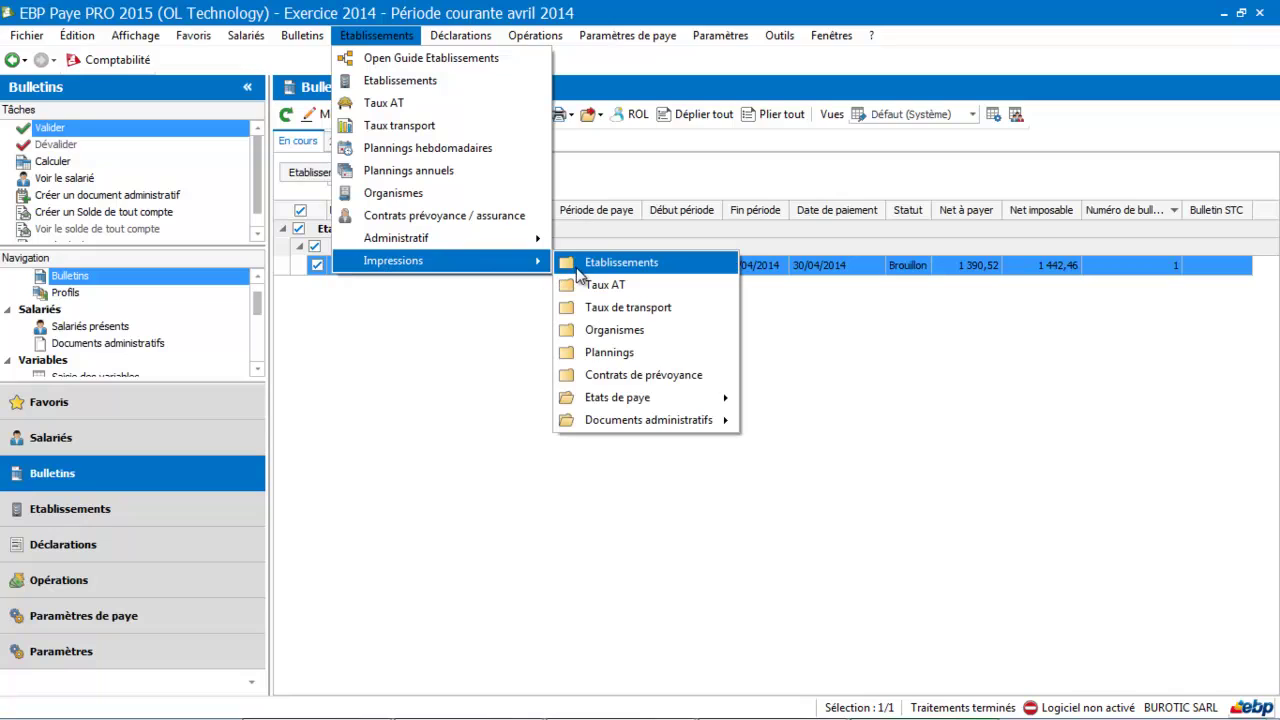
mouse_move(615, 394)
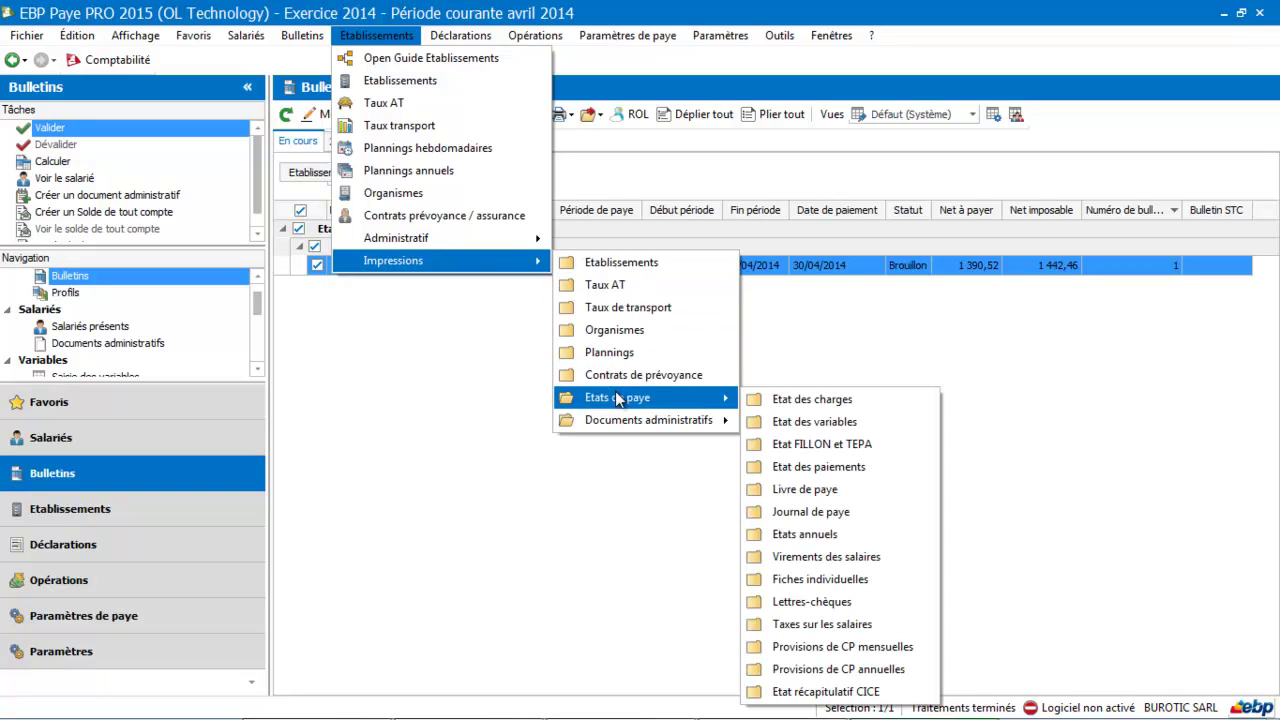
click(780, 404)
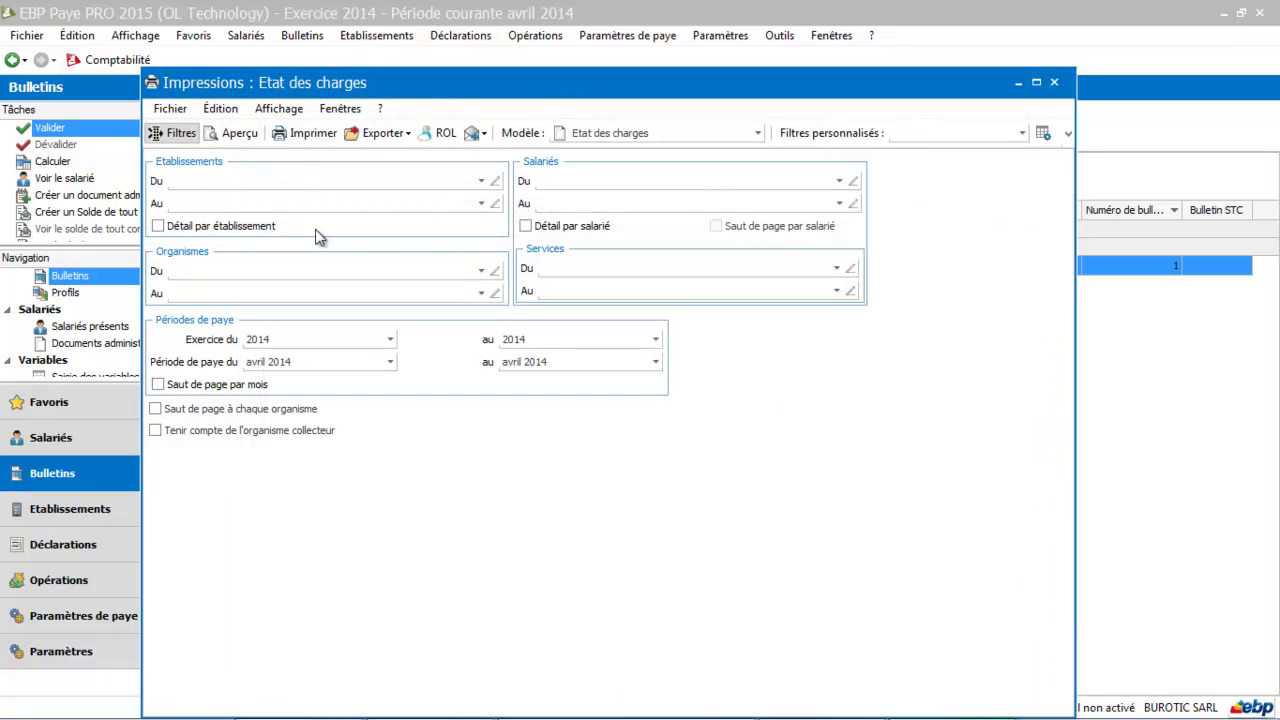
click(481, 271)
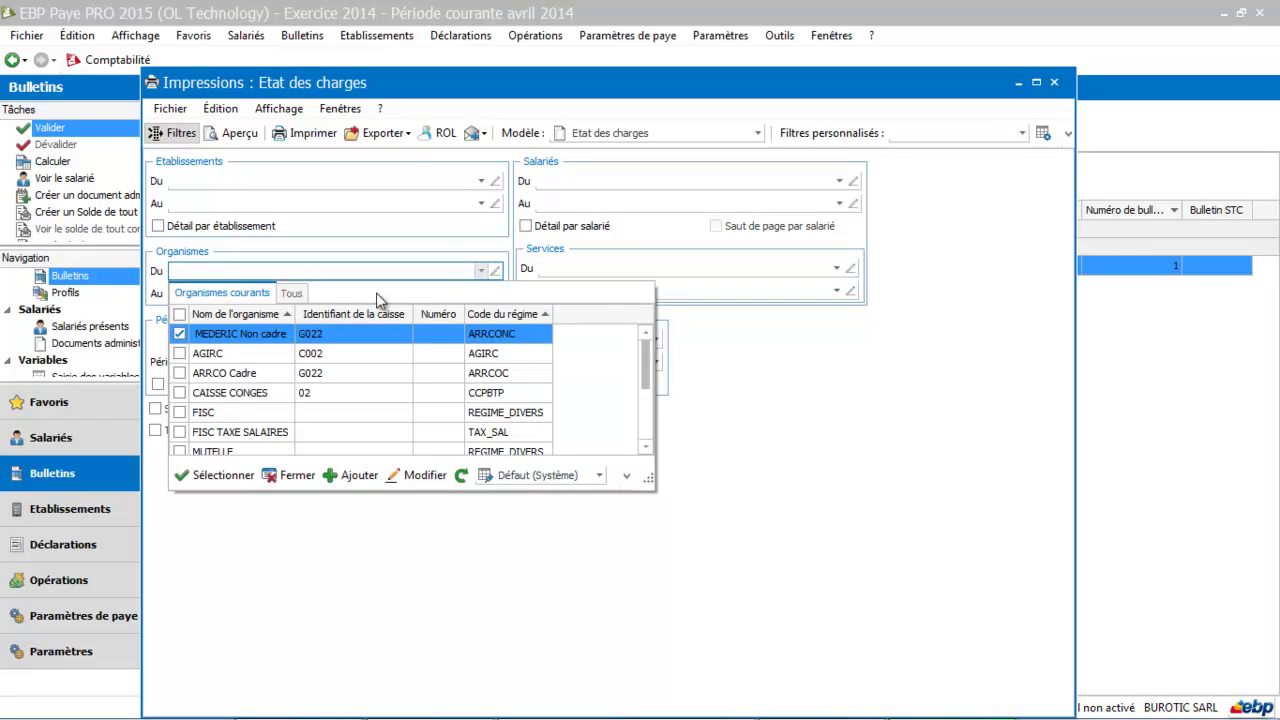
click(291, 294)
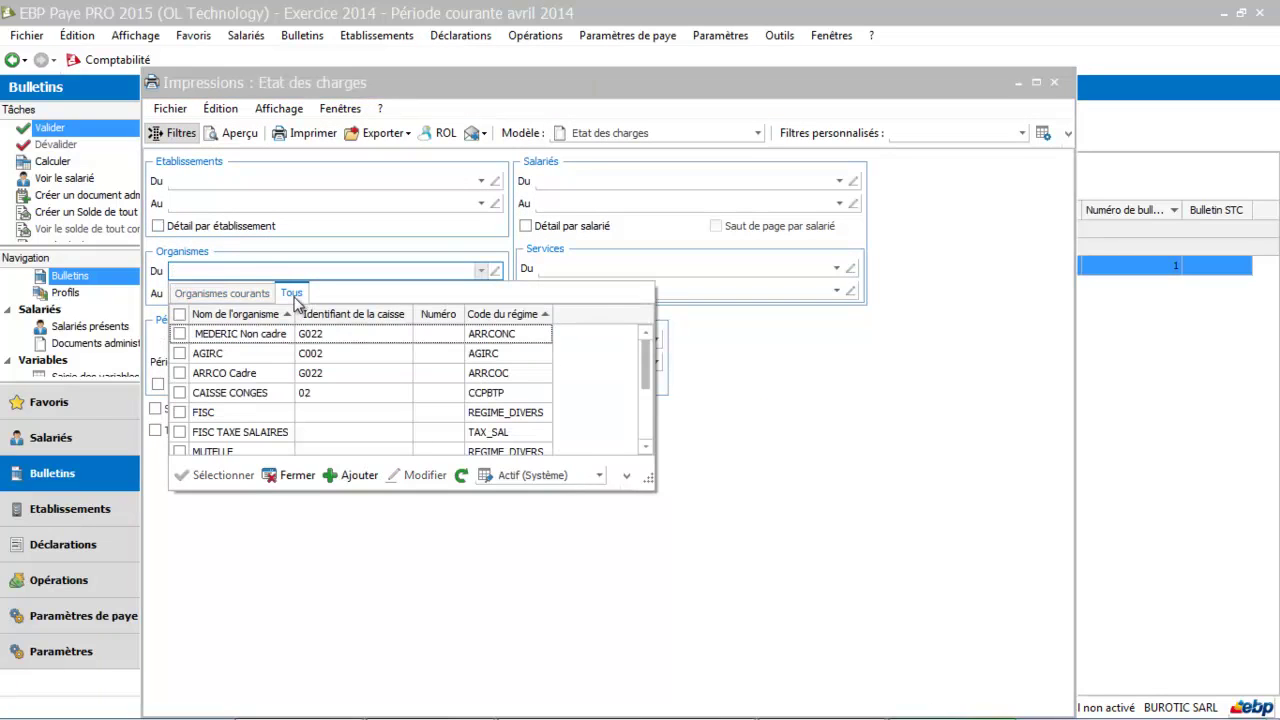
double_click(250, 432)
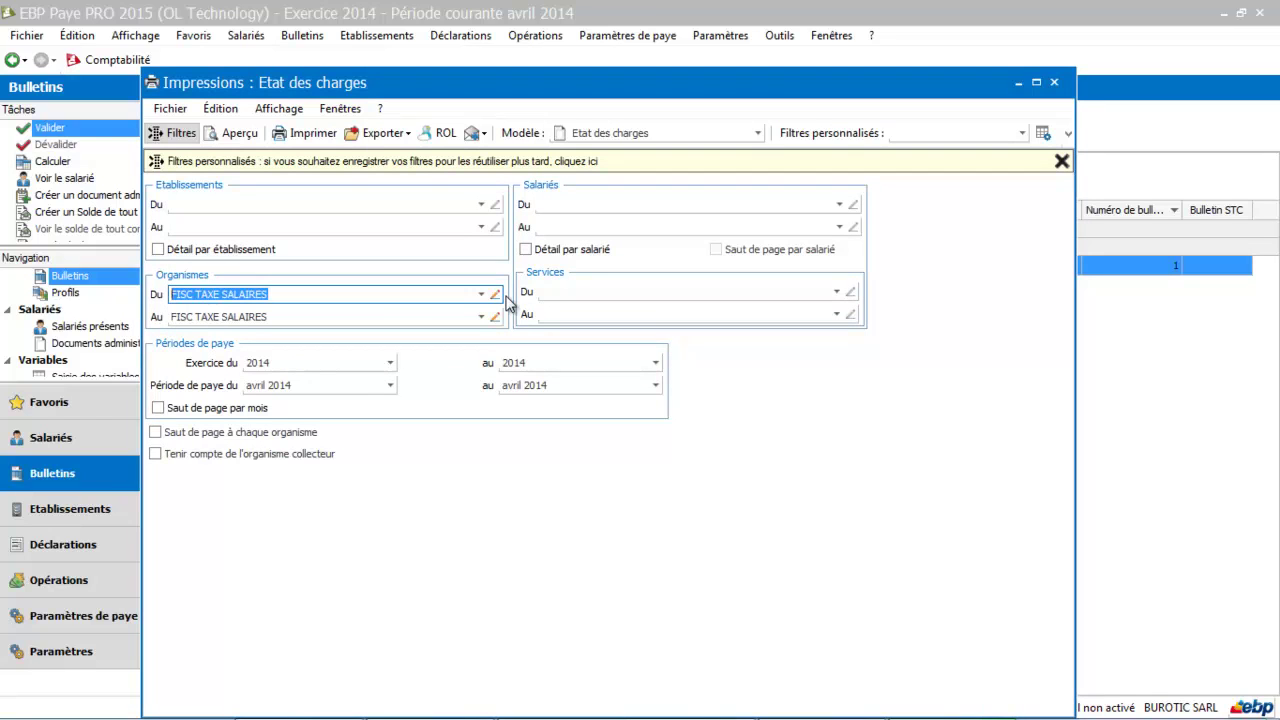
Preview the Etat des charges enlarged, examine the taxe sur les salaires bases, rates and amounts, and close the report.
click(242, 133)
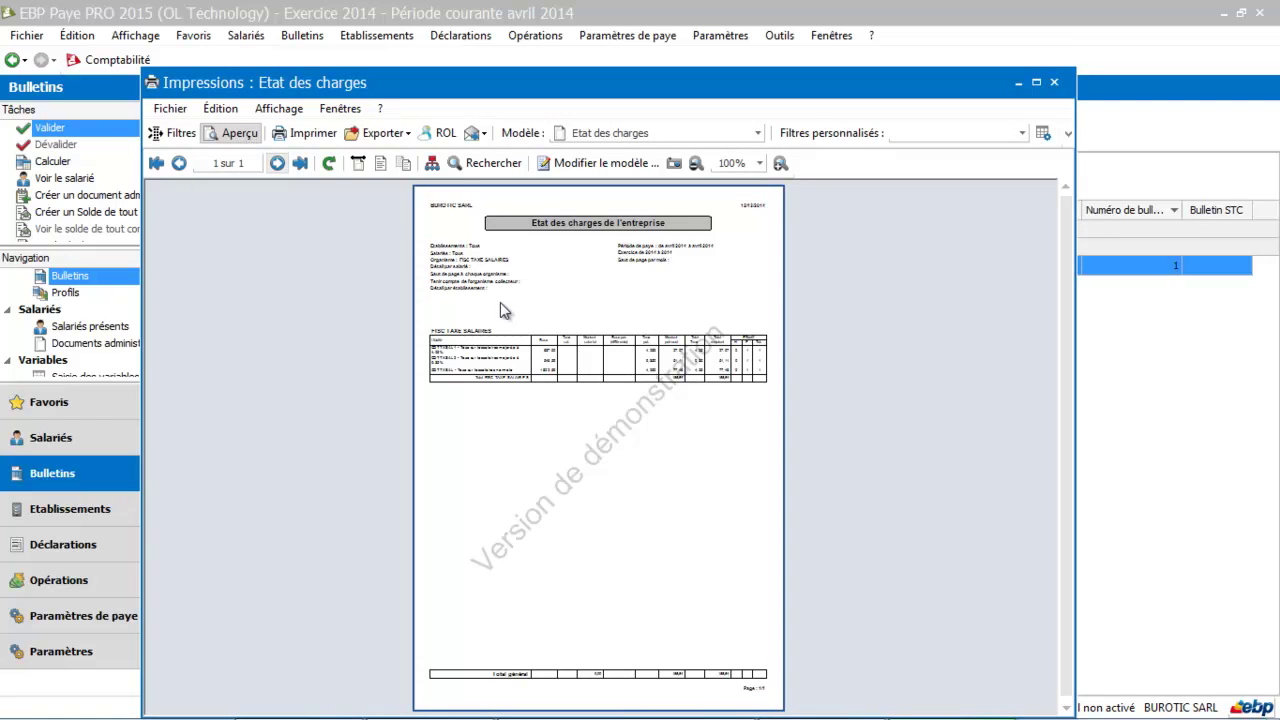
click(780, 163)
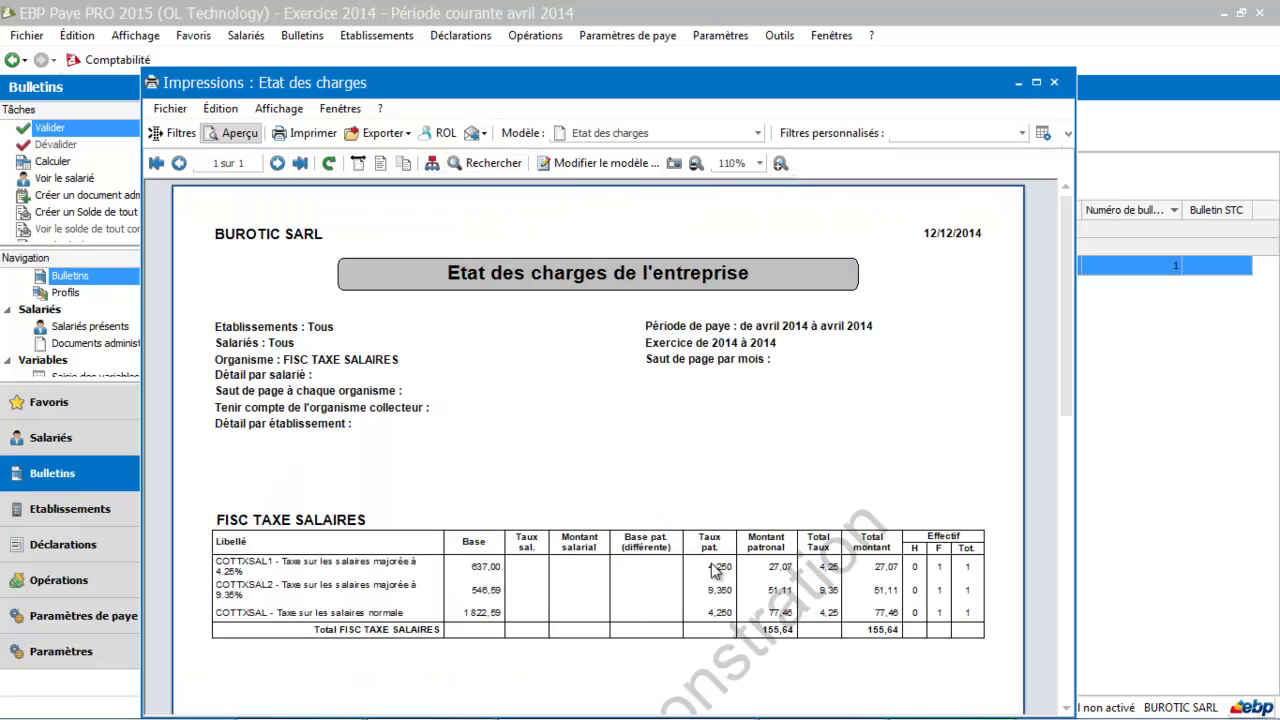
click(1053, 82)
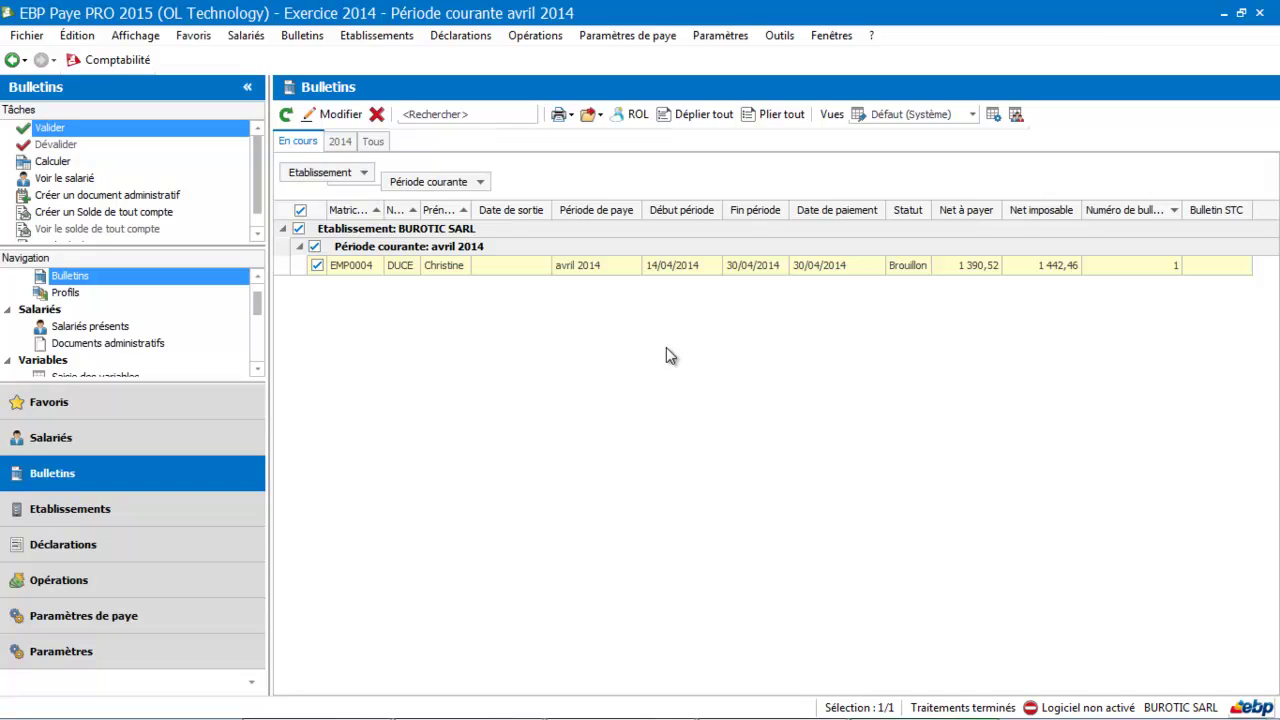
View the list of value constants in the payroll settings and the list of all employees.
click(618, 319)
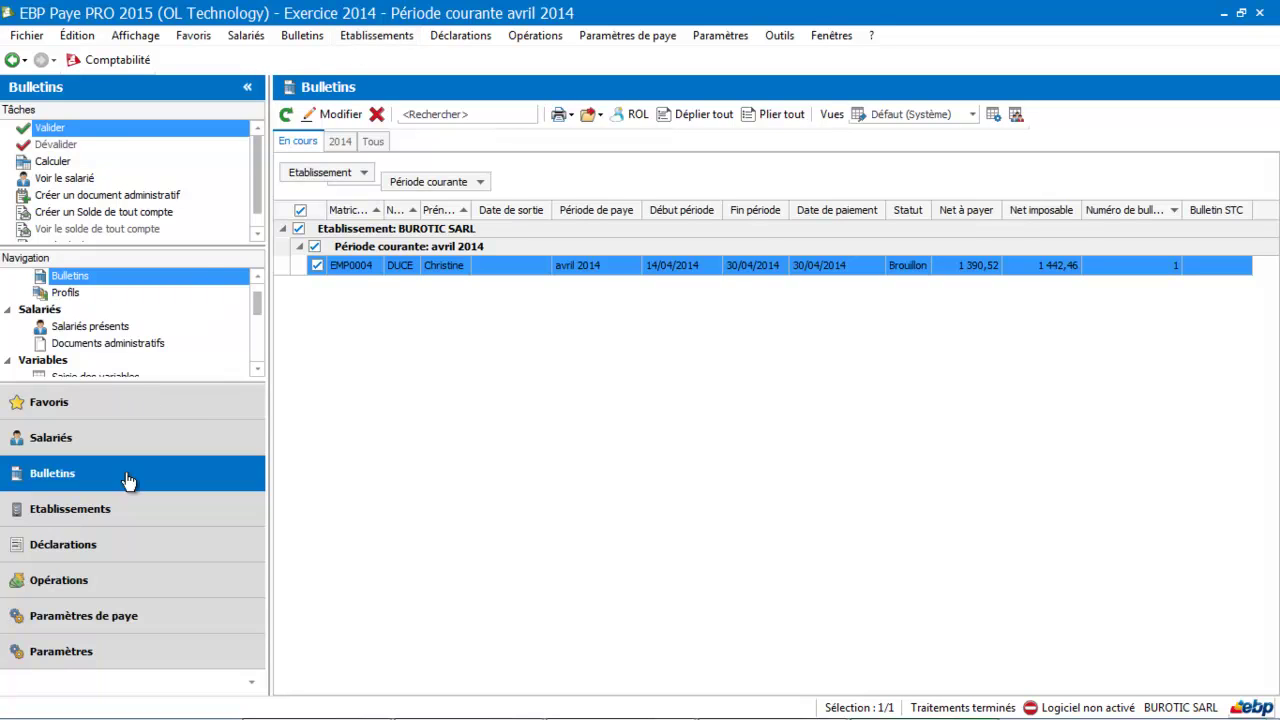
click(136, 624)
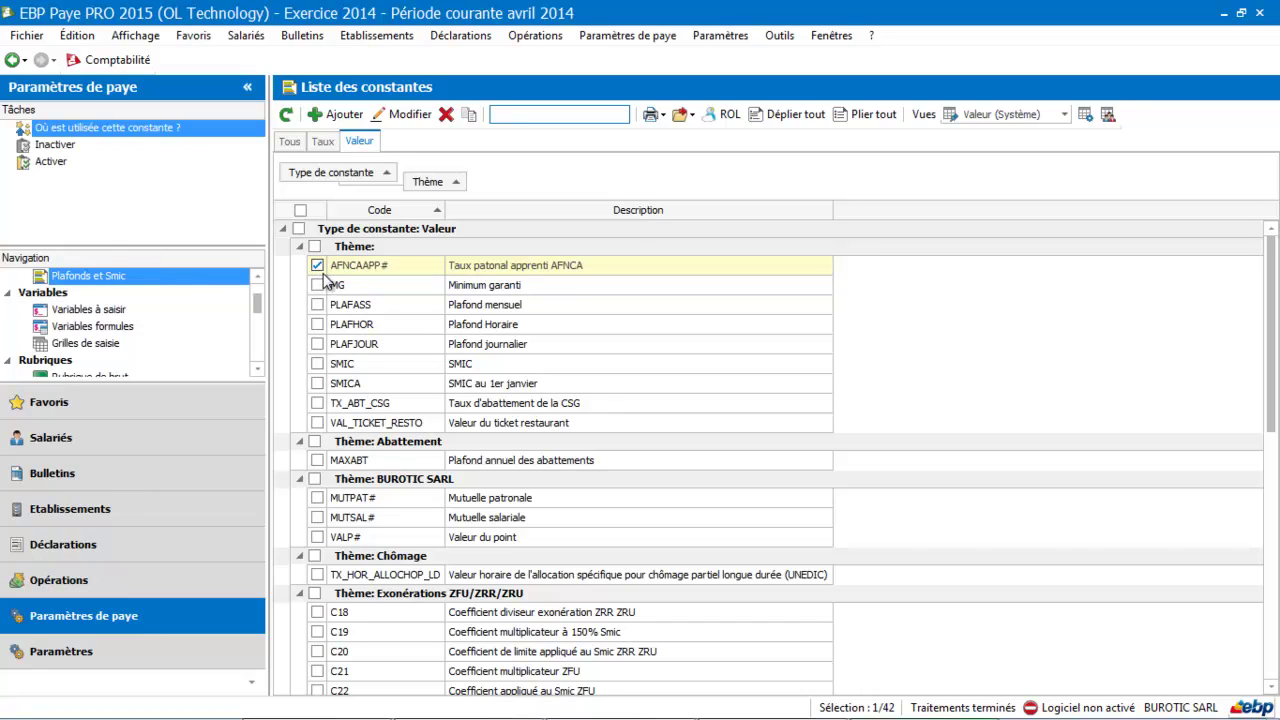
click(161, 450)
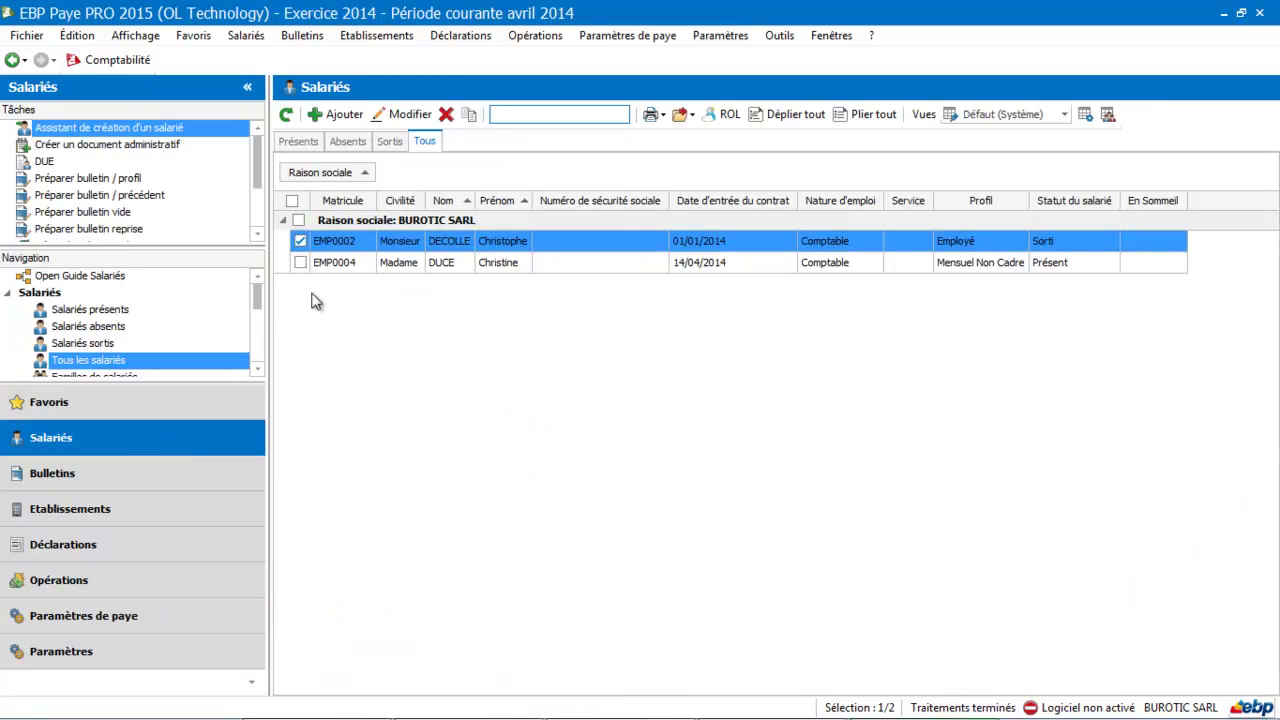